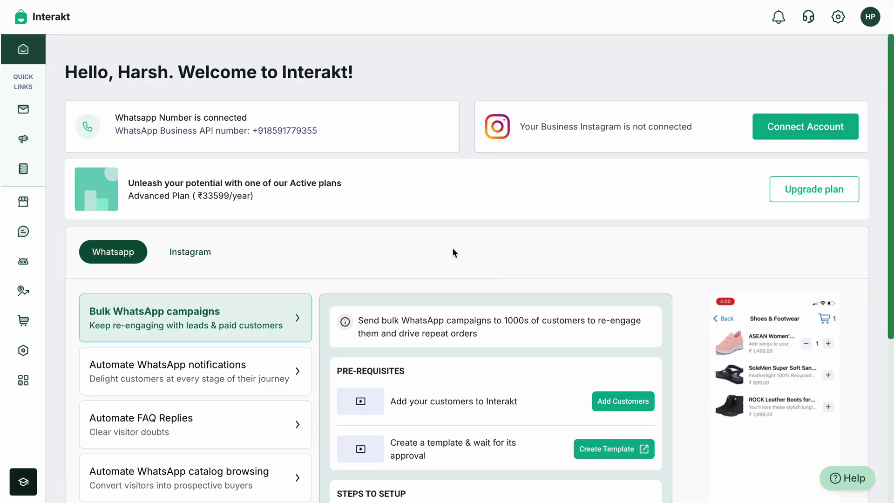
Step: Open CTWA Ads under Market and begin connecting a Facebook Page
mouse_move(24, 200)
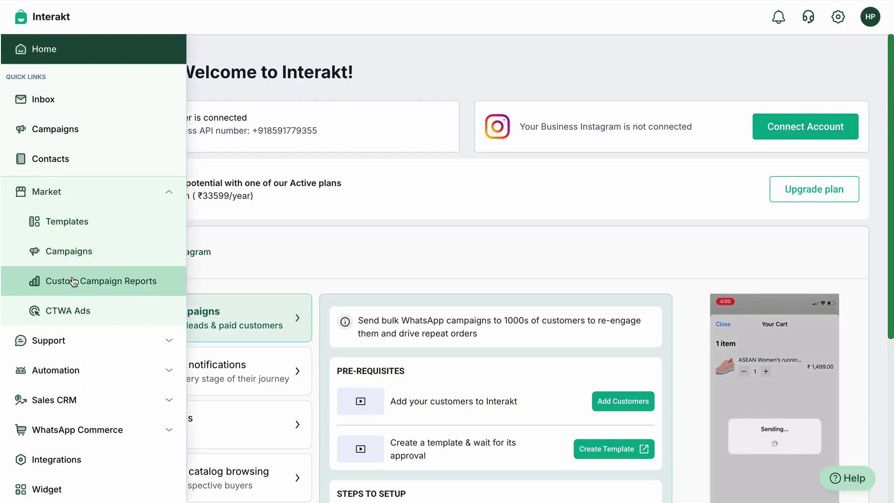
click(88, 312)
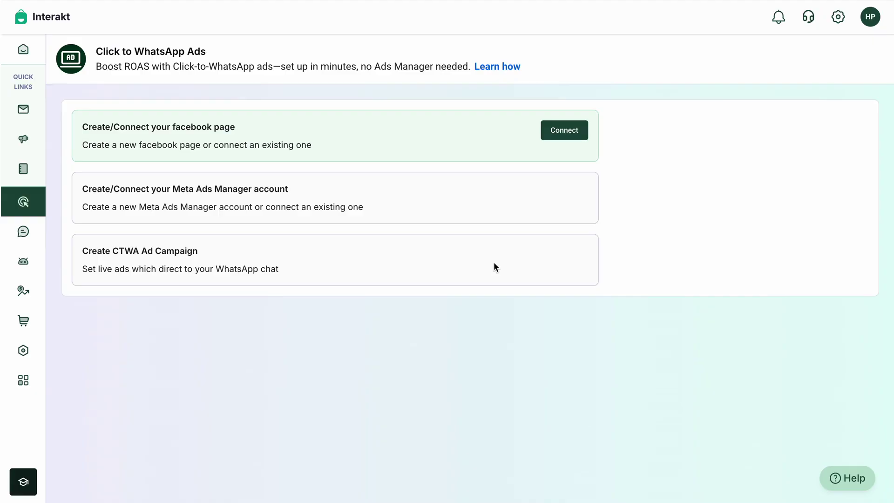
click(564, 130)
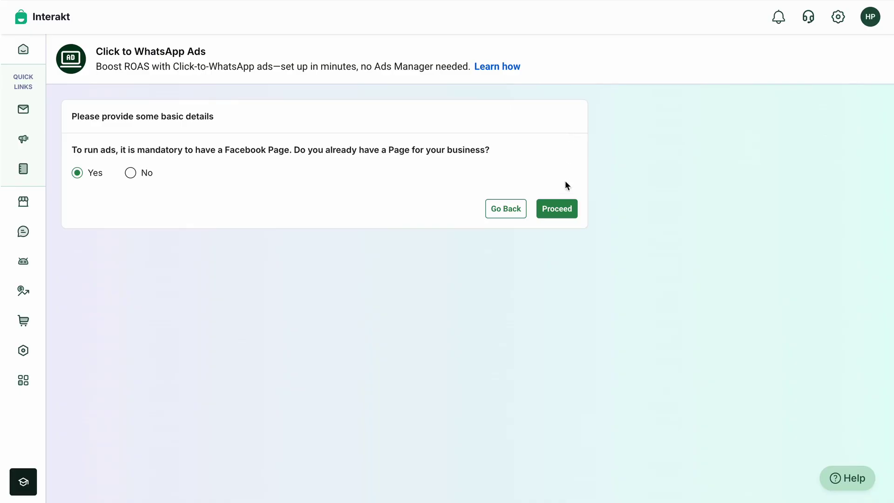
Step: Confirm a Facebook Page and Ads Manager account already exist, then continue with Facebook
click(562, 214)
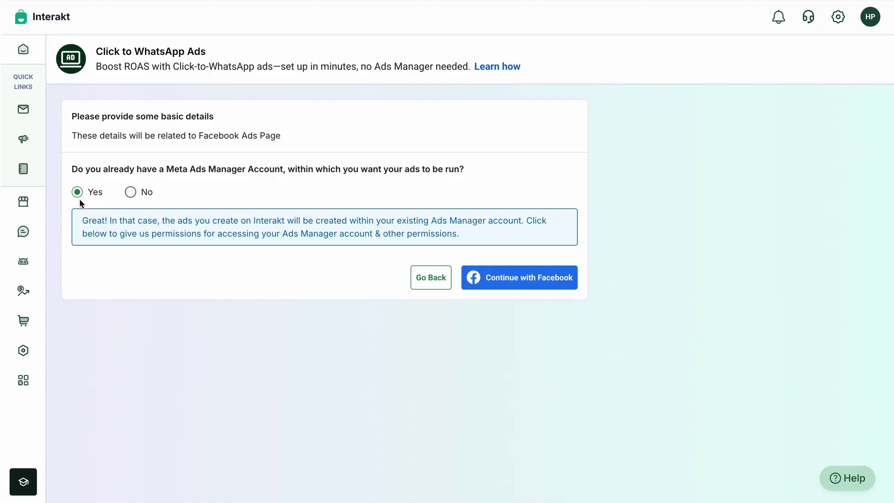
click(504, 280)
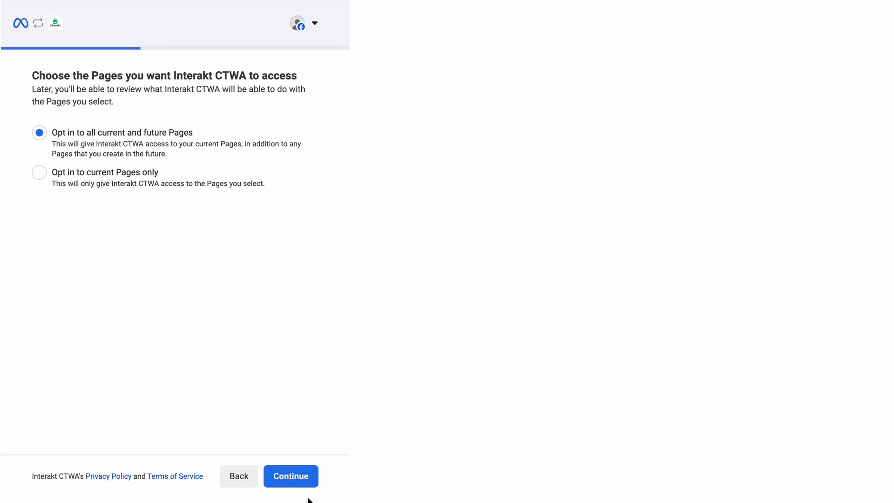
Step: Allow Interakt CTWA all Pages, Businesses and Instagram accounts, save, and acknowledge the connection
click(290, 480)
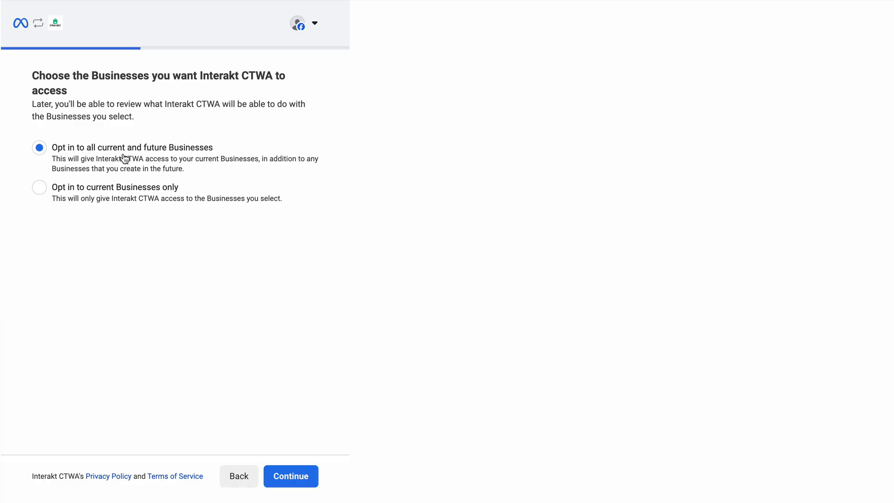
click(289, 476)
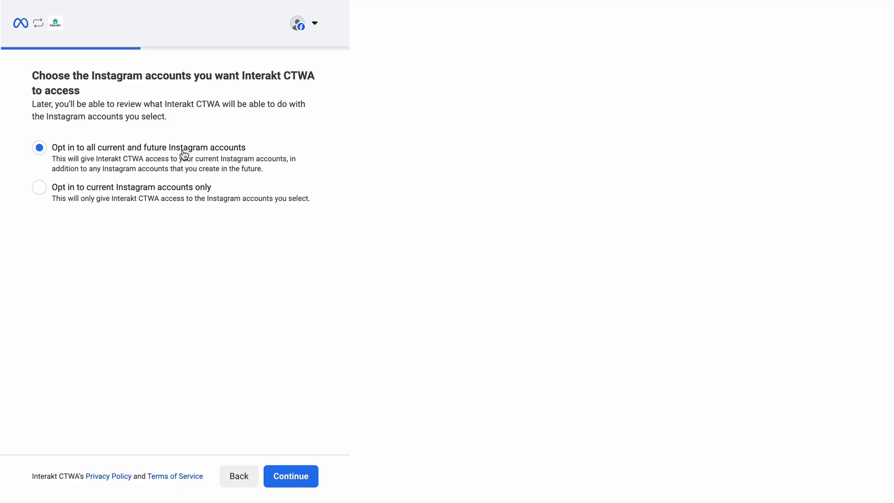
click(298, 479)
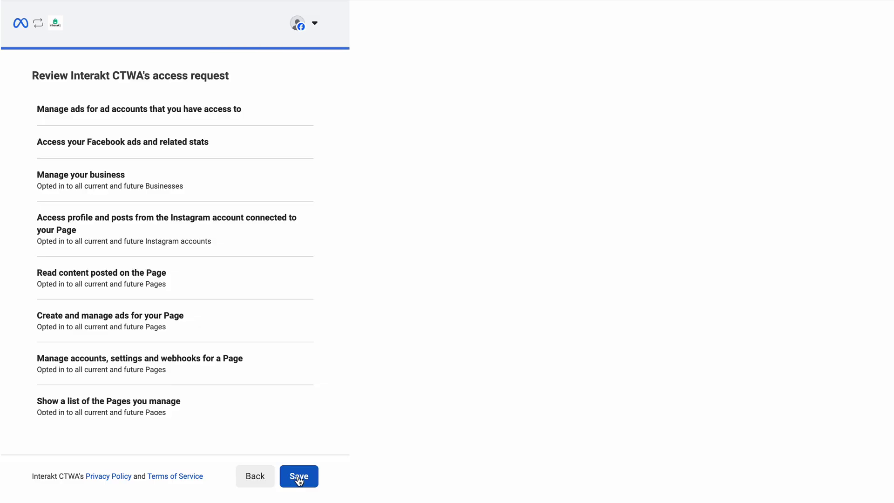
click(299, 480)
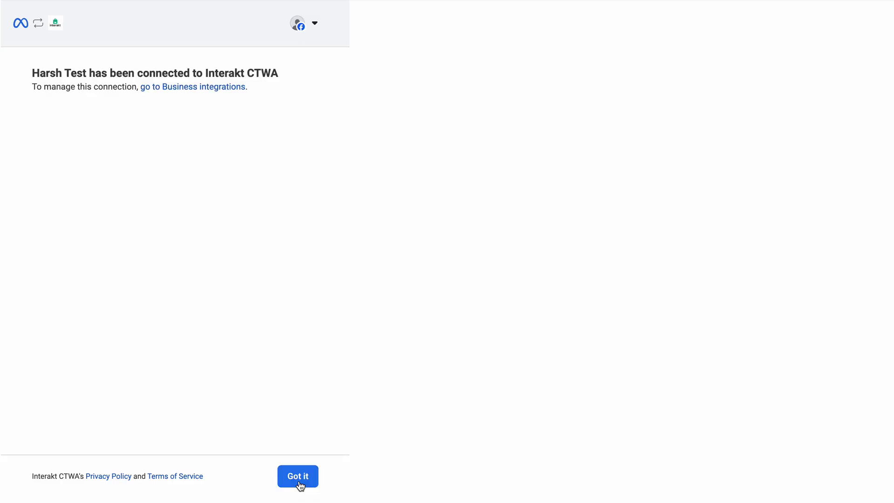
click(298, 477)
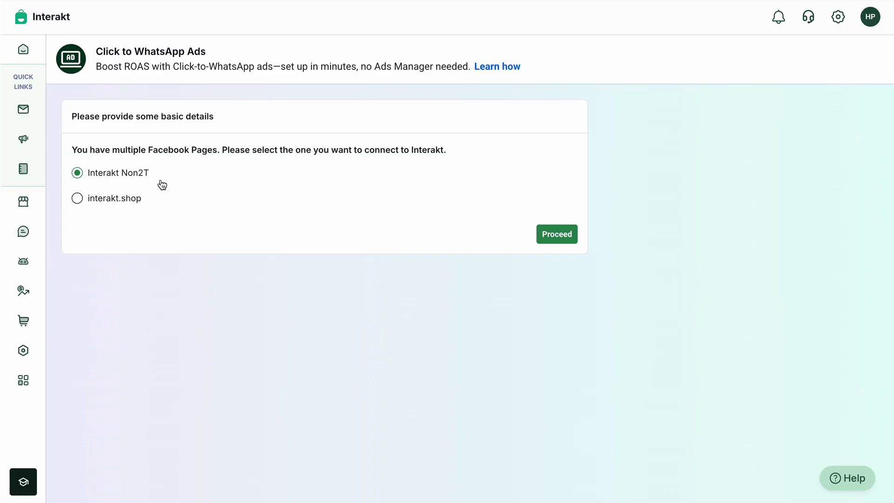
Step: Choose the Interakt Non2T page, then the interakt ads account, proceeding after each
click(556, 239)
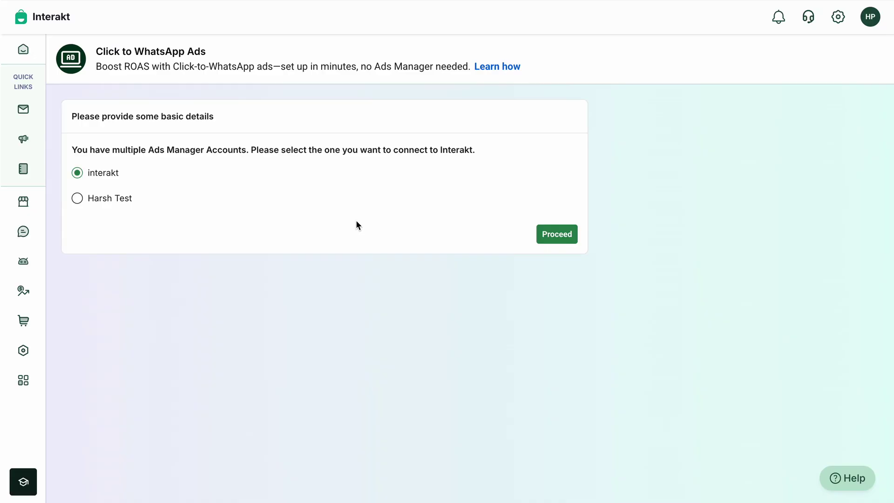
click(557, 237)
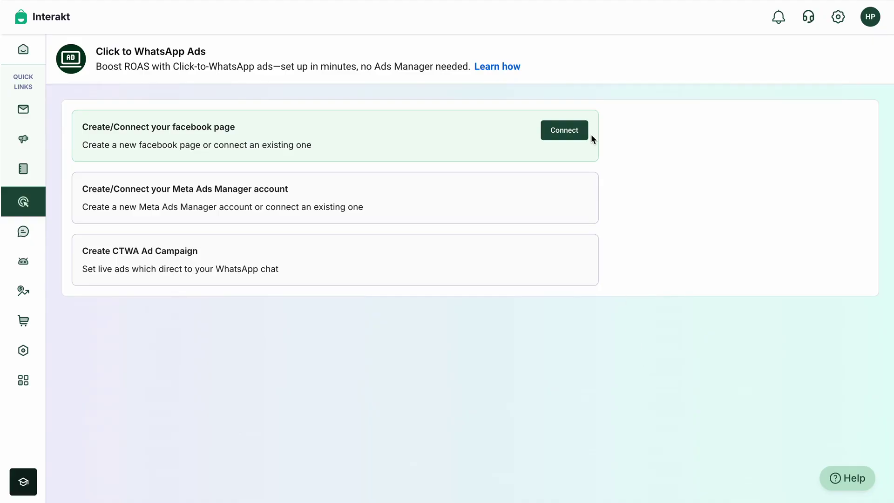
Step: Answer No to an existing Page and start a new page in the Information technology company category
click(567, 132)
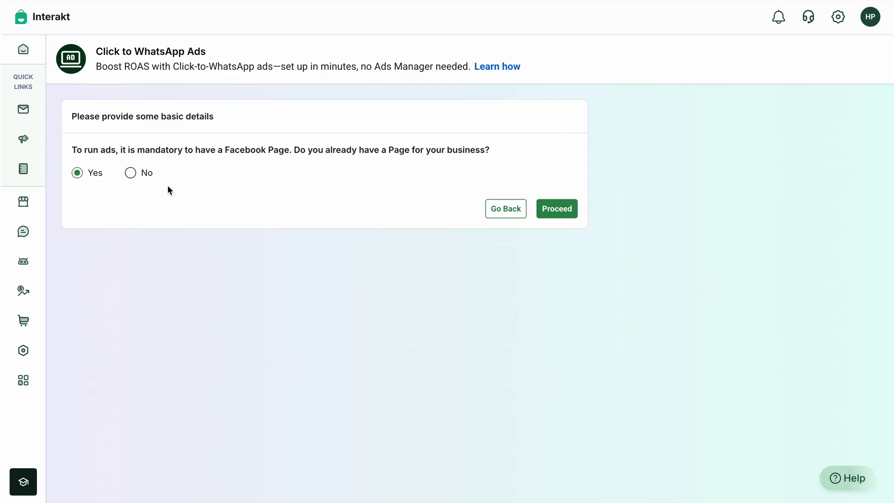
click(130, 172)
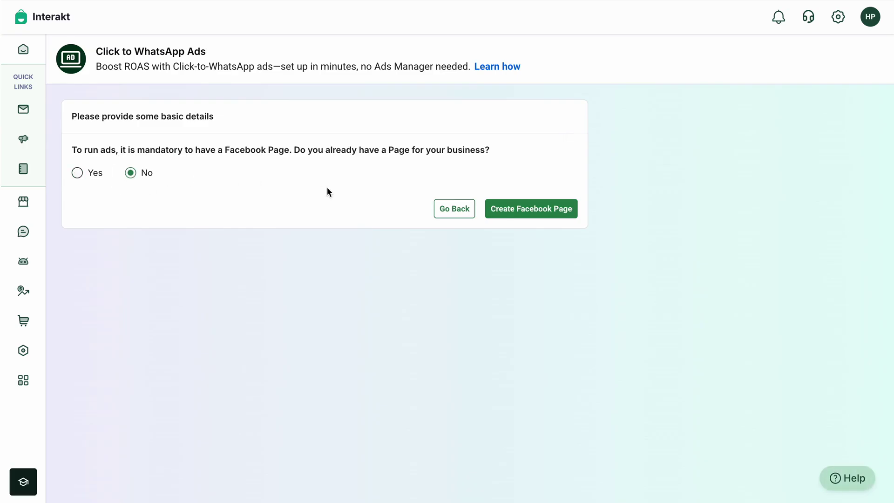
click(545, 210)
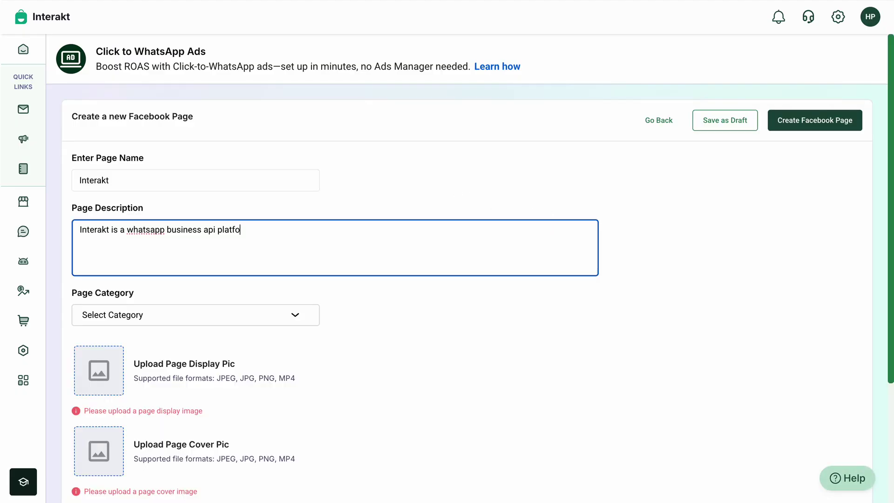
text(rm)
scroll(316, 254, down, 2)
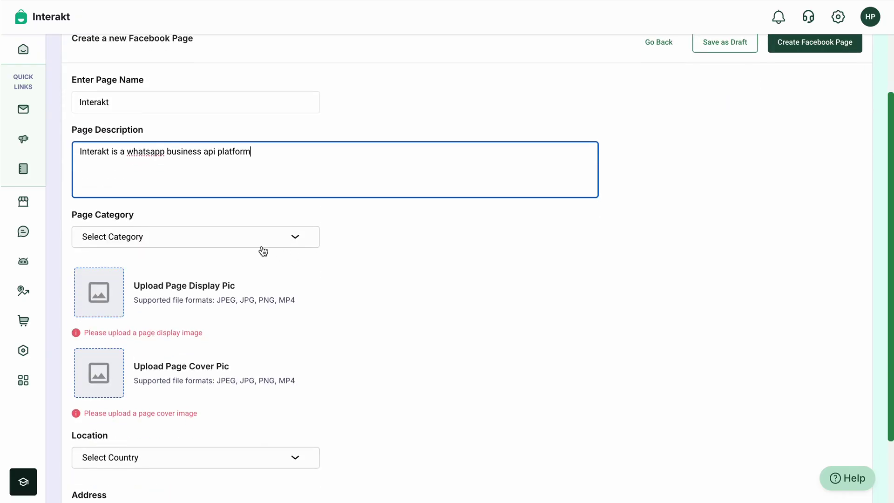
click(263, 250)
text(inform)
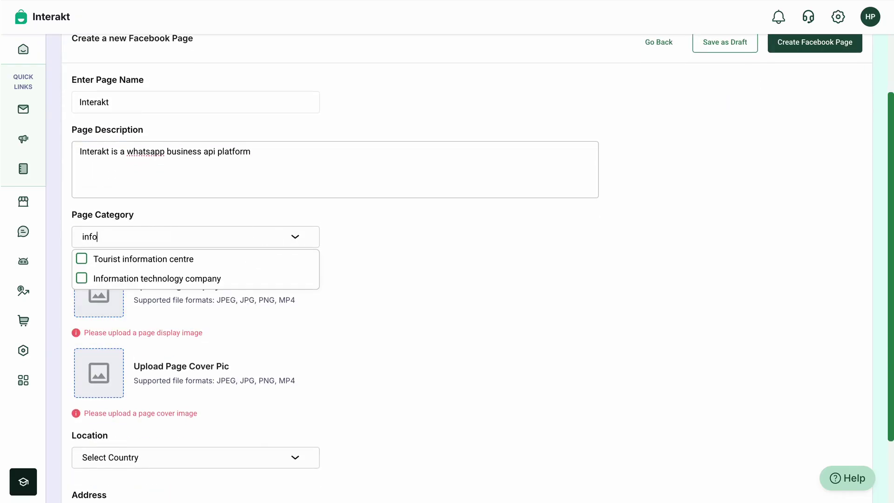
click(271, 281)
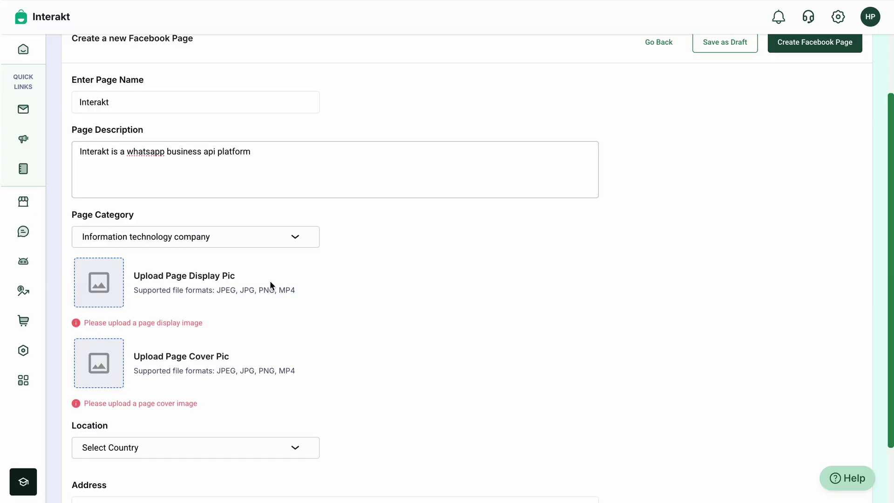
Step: Upload 12.jpg as the display picture and goodie-bag.jpg as the cover picture
click(93, 294)
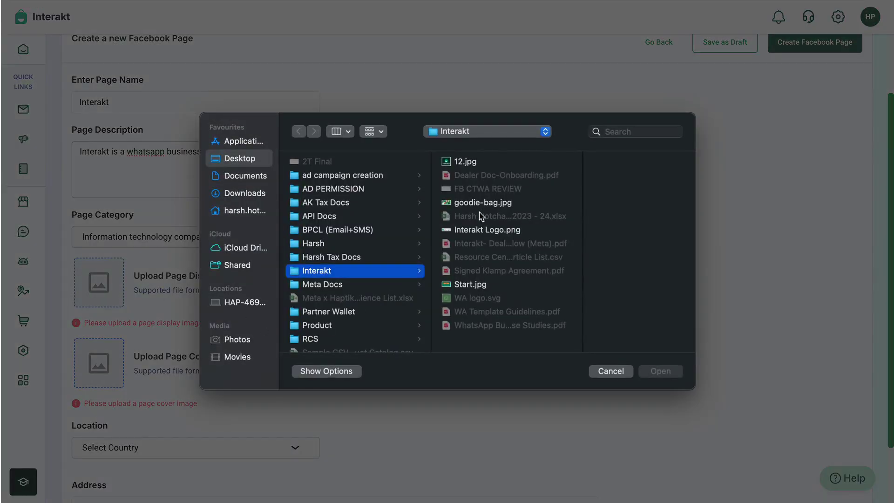
click(474, 161)
click(661, 371)
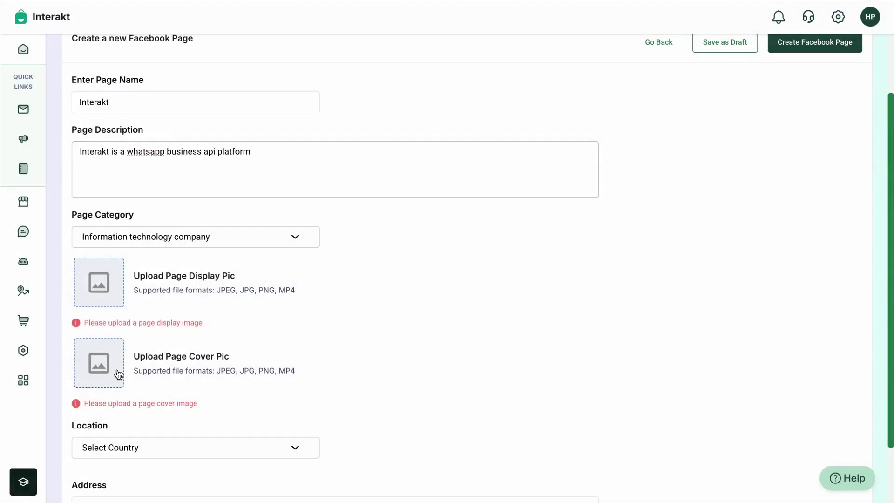
click(99, 368)
click(471, 202)
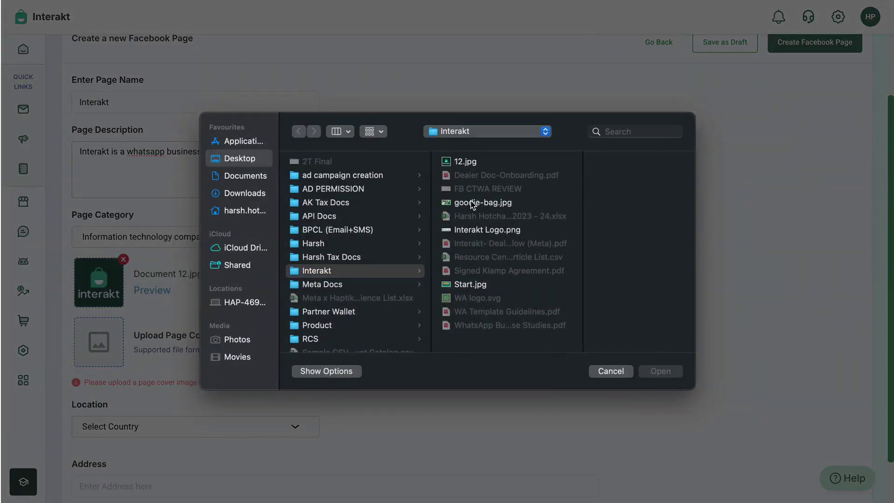
click(667, 374)
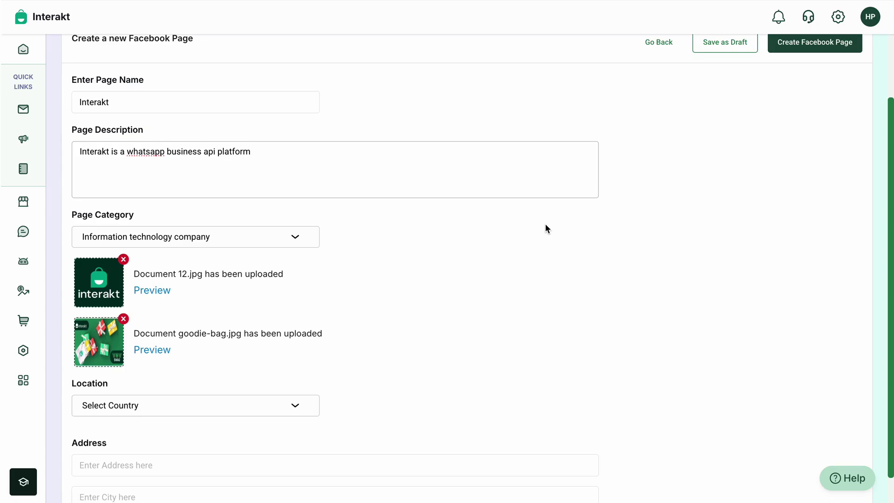
Step: Set the page location to India with a street address and submit the new page
scroll(546, 225, down, 1)
click(195, 375)
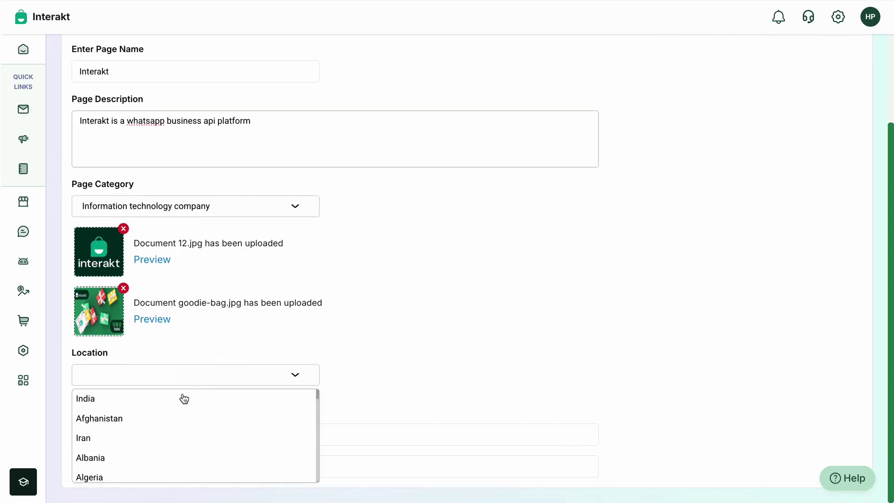
click(184, 398)
click(164, 432)
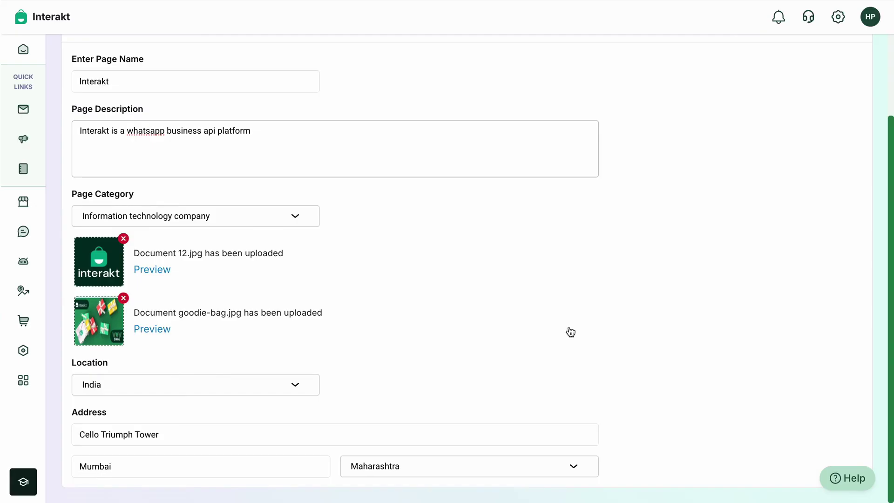
scroll(570, 332, up, 3)
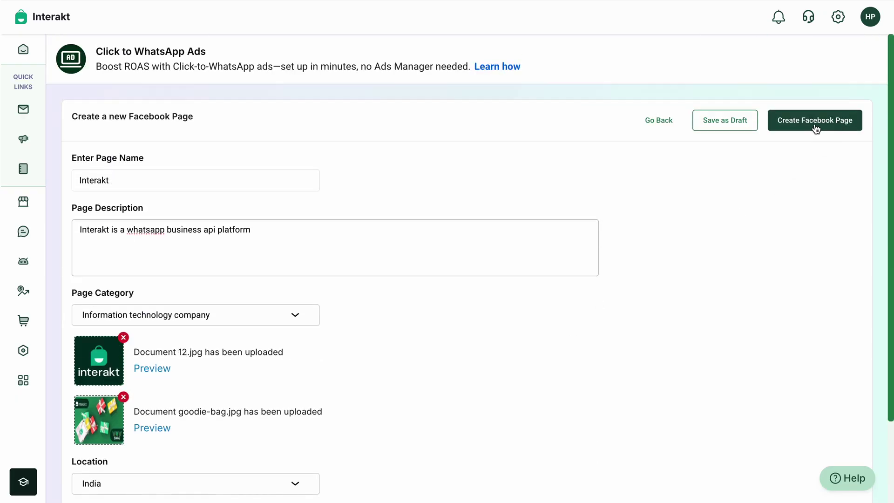
click(815, 122)
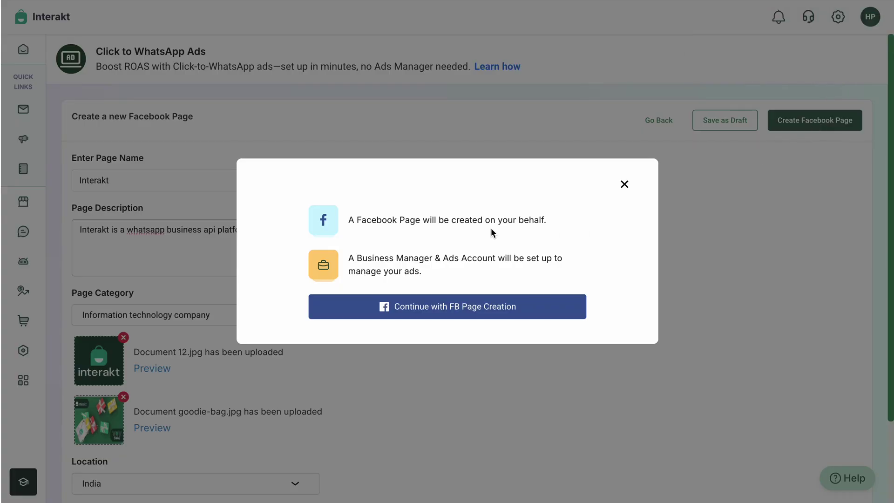
click(441, 311)
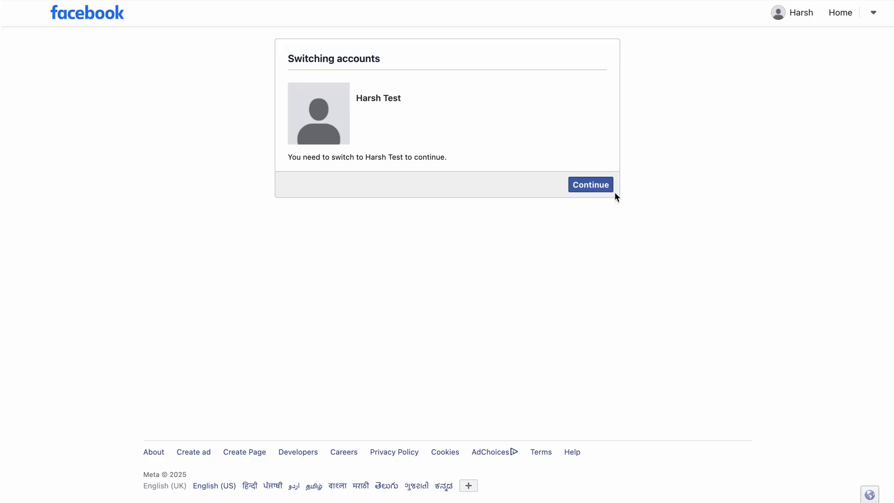
Step: Switch to the required Facebook account and grant access to all Pages, Businesses and Instagram accounts
click(591, 184)
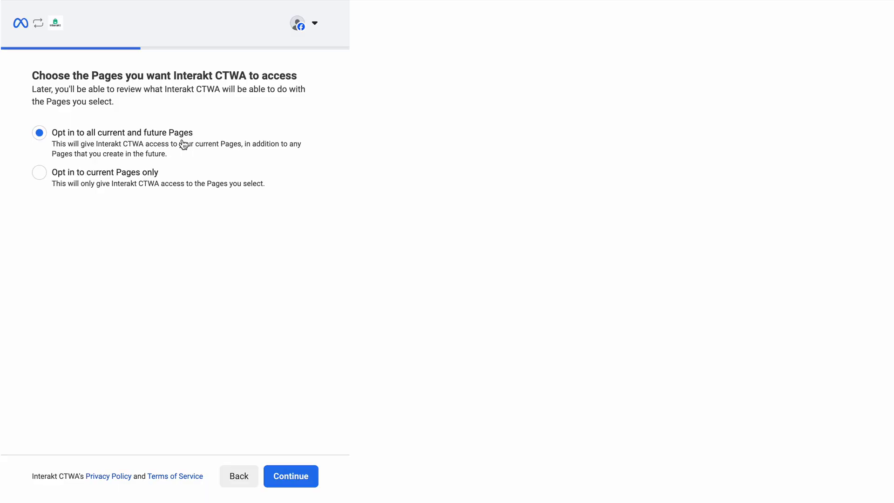
click(297, 476)
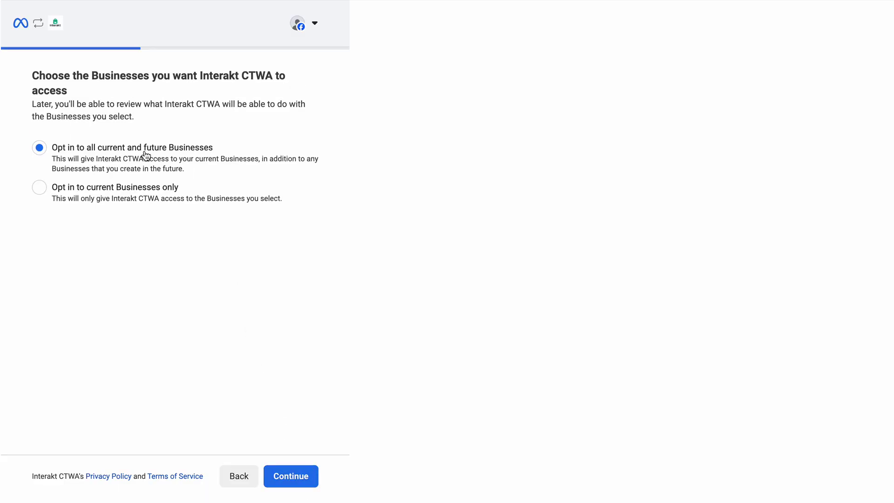
click(307, 482)
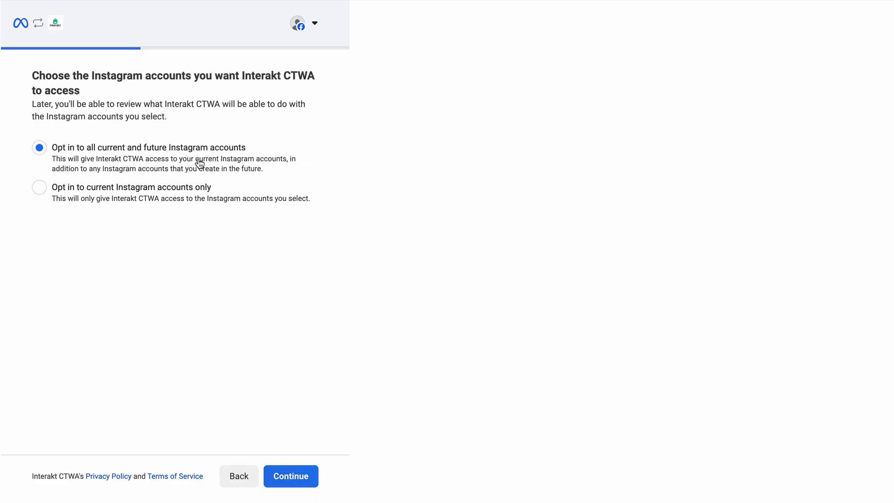
click(287, 479)
click(288, 479)
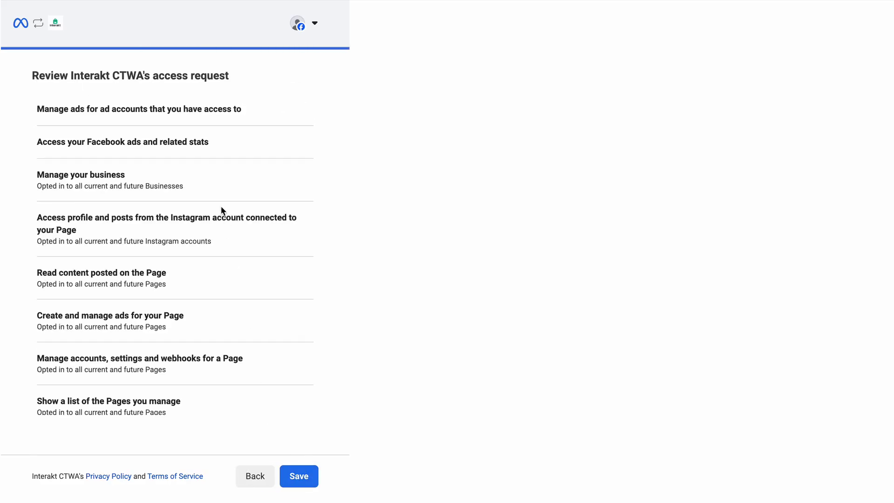
scroll(222, 207, down, 4)
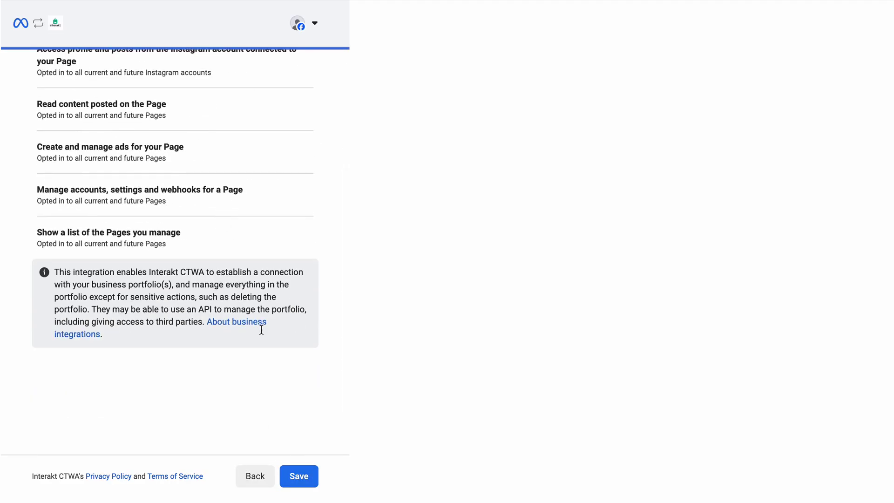
click(302, 477)
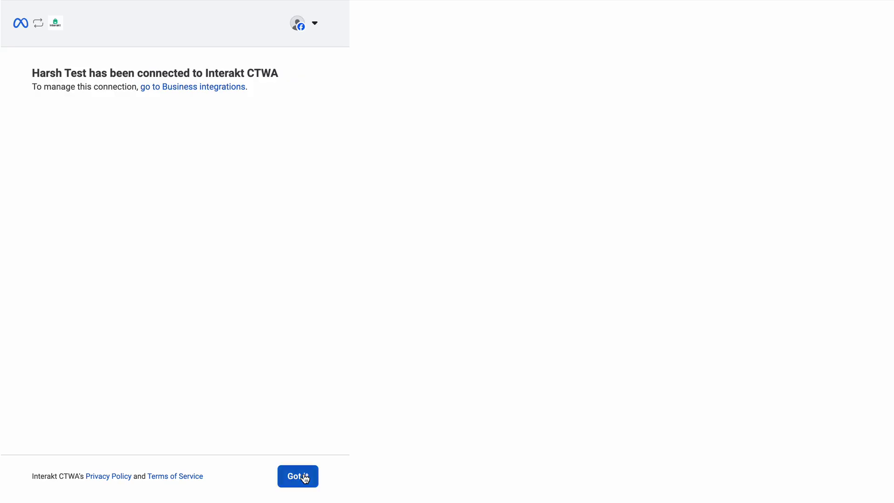
click(298, 476)
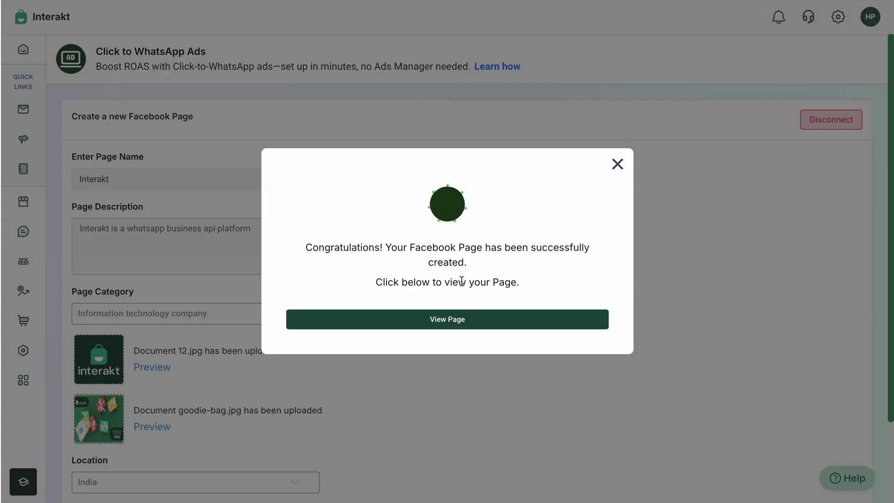
Step: View the newly created Facebook page, then close the page-created success message
click(458, 320)
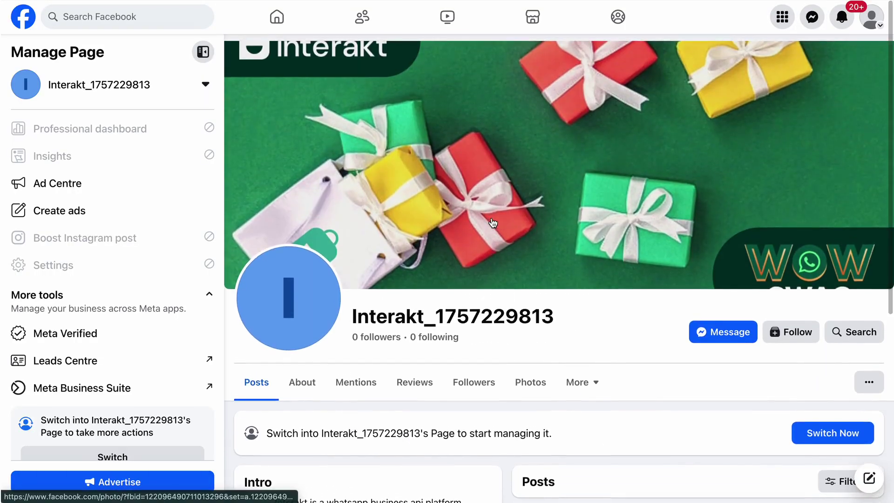
scroll(493, 215, down, 4)
scroll(493, 214, down, 2)
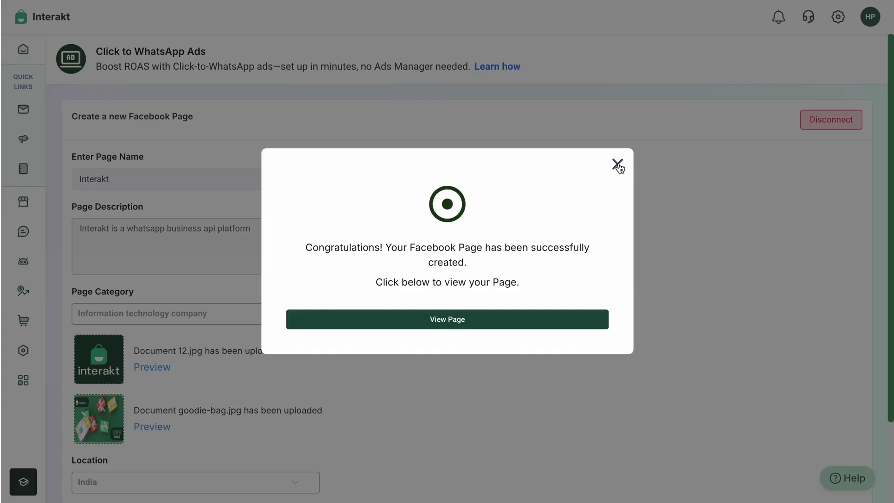
click(618, 163)
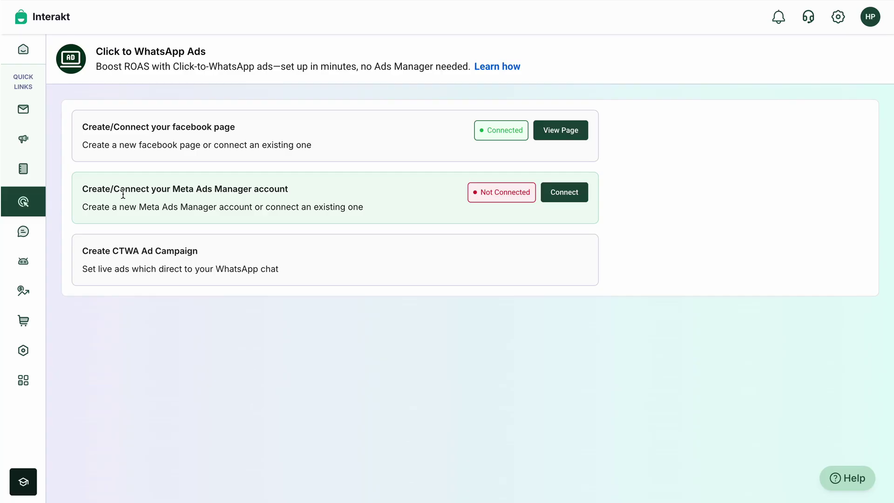
Step: Connect the Meta Ads Manager account, confirming Instagram is linked to create the ad account
click(570, 201)
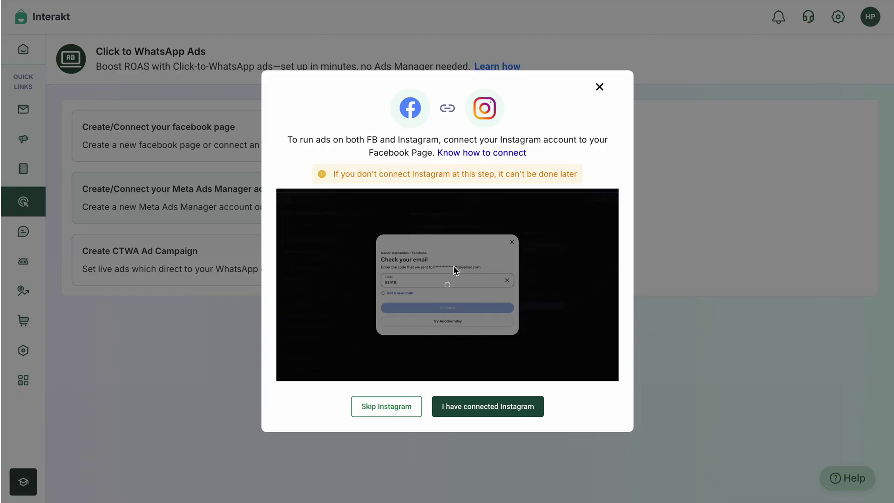
click(488, 411)
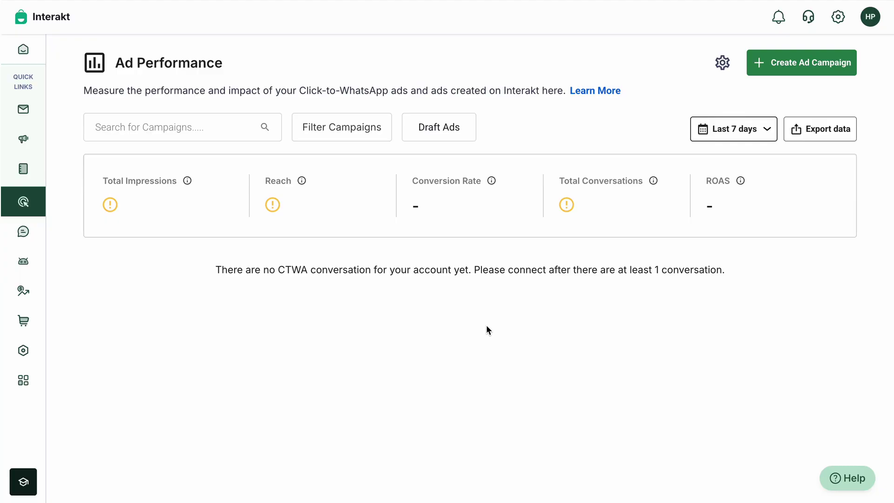
Step: Open the ad account settings from the gear beside Create Ad Campaign
click(723, 63)
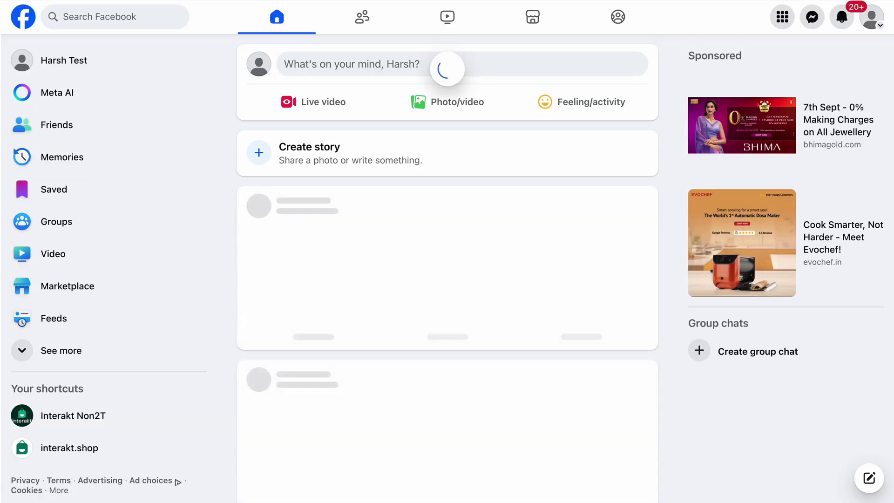
Step: Switch the Facebook profile to Interakt Non2T and open its page
click(870, 19)
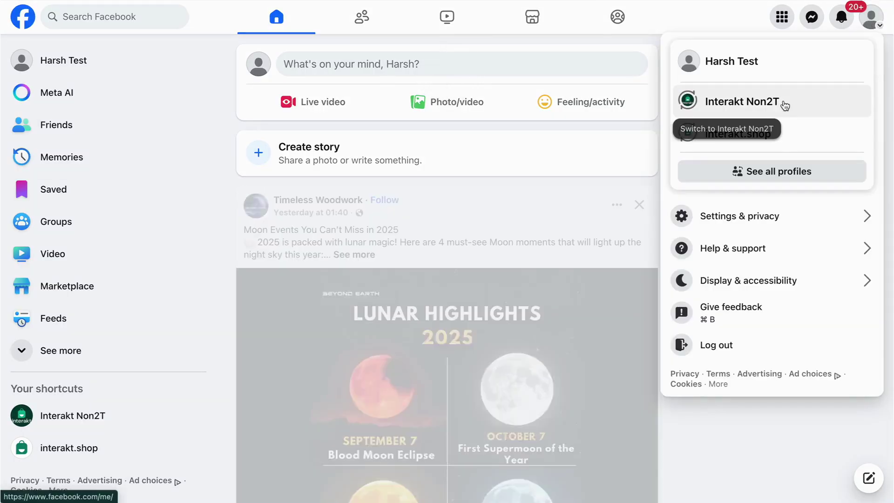
click(785, 106)
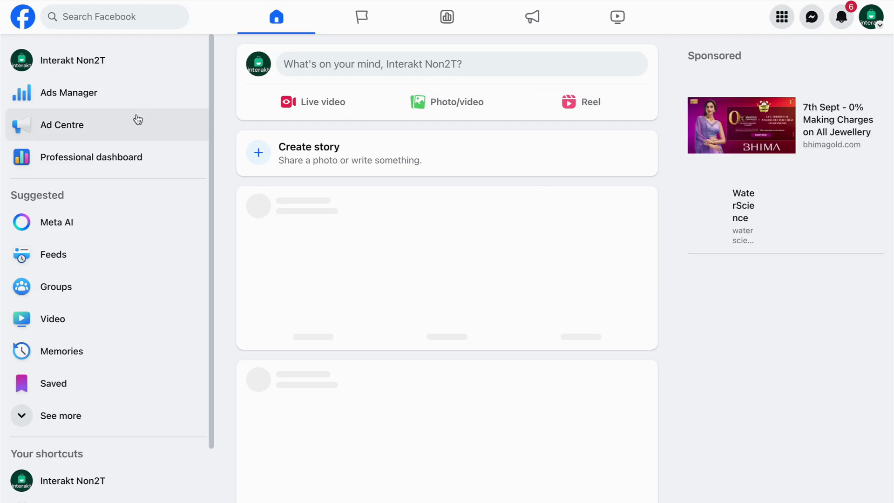
click(103, 61)
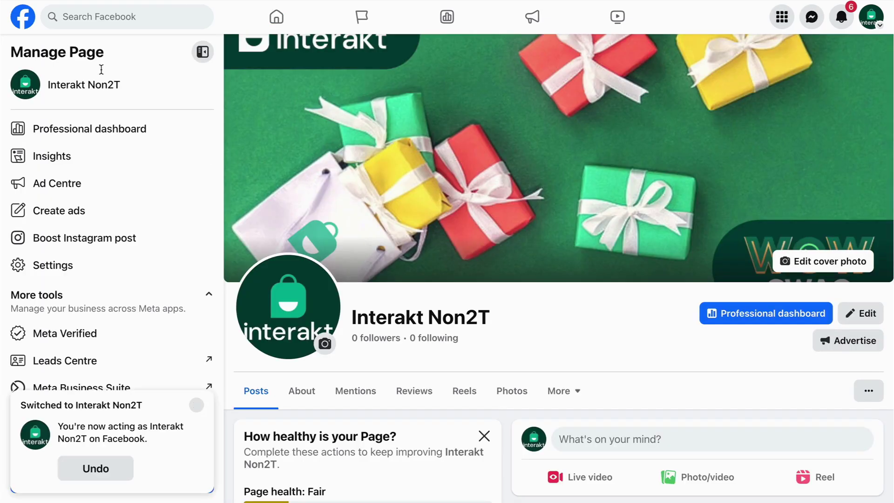
Step: Go to the Page's linked accounts in Facebook settings and start connecting WhatsApp
click(74, 269)
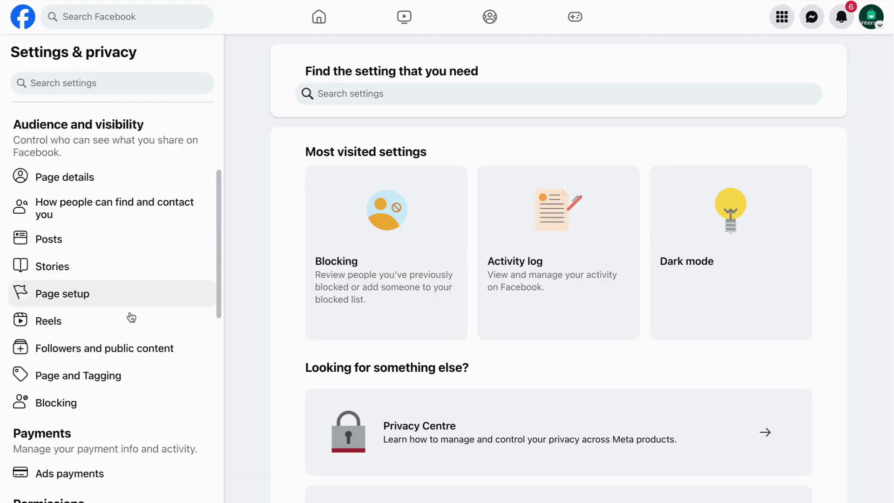
scroll(128, 316, down, 5)
scroll(130, 314, down, 1)
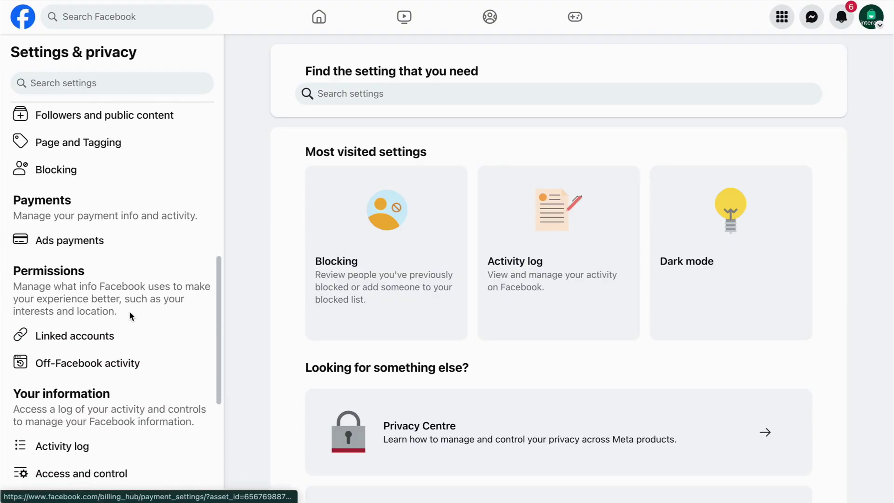
click(102, 336)
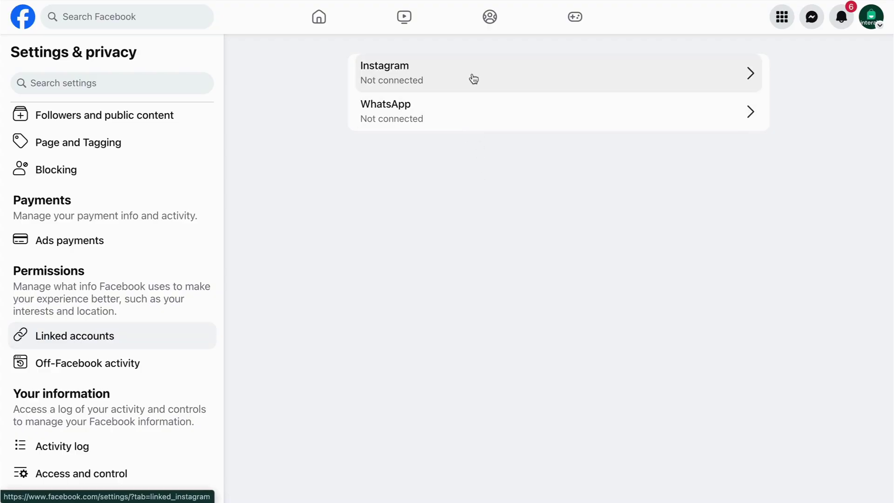
click(475, 121)
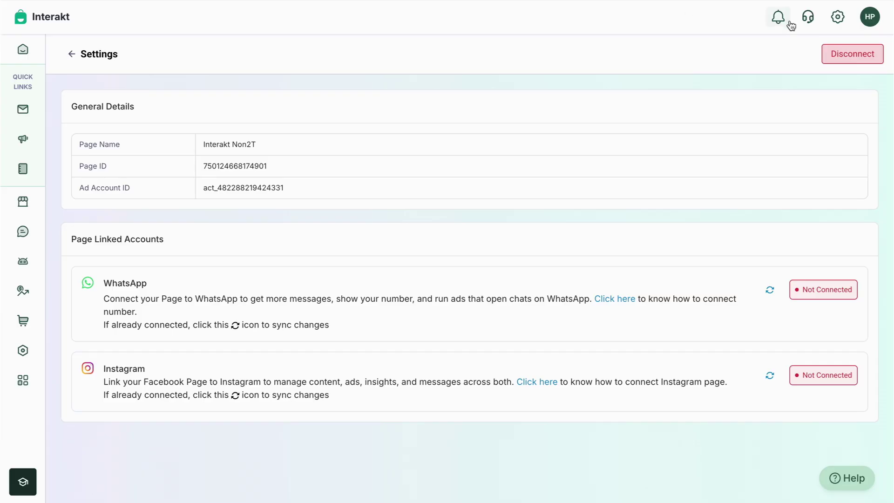
click(870, 21)
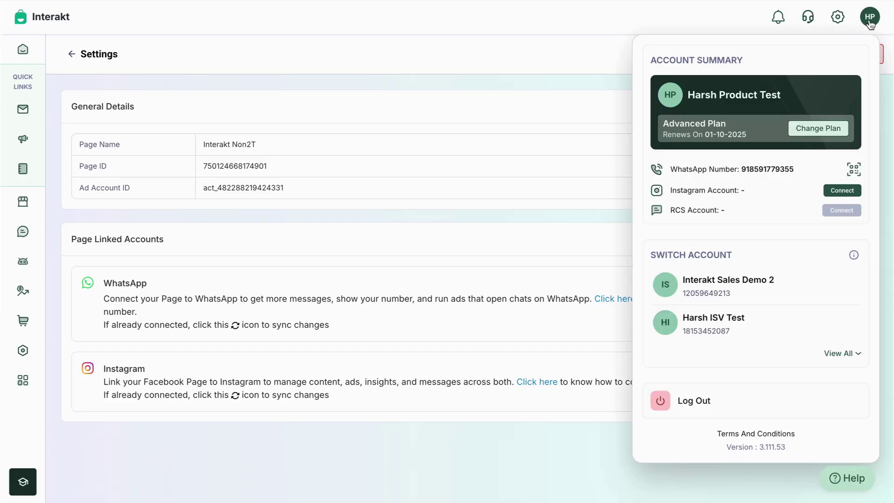
double_click(762, 168)
key(ctrl+c)
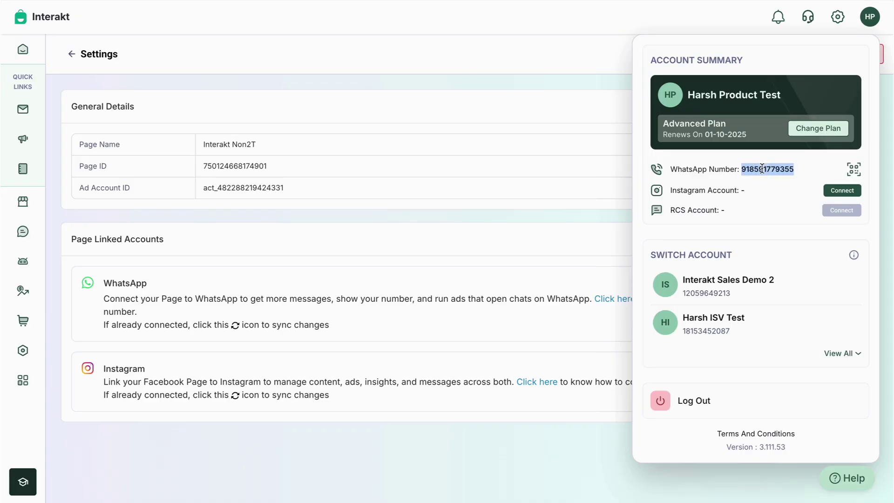
click(583, 107)
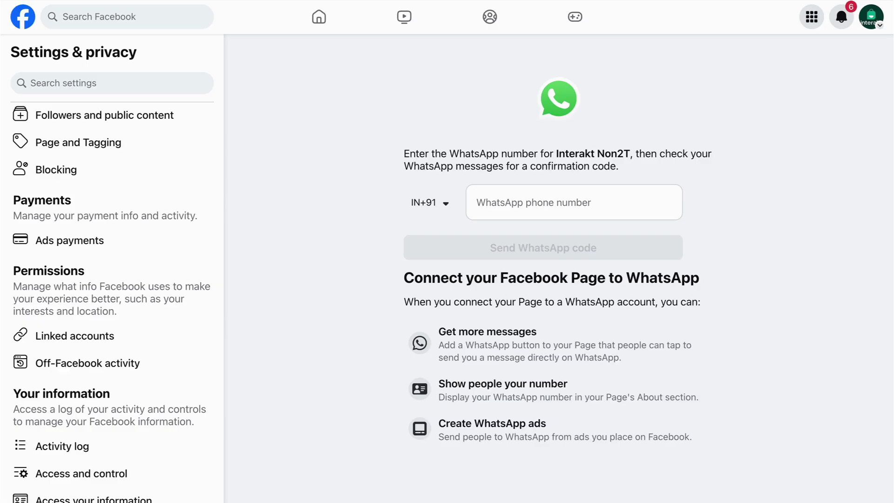
click(512, 201)
key(ctrl+v)
click(488, 207)
key(BackSpace)
key(BackSpace)
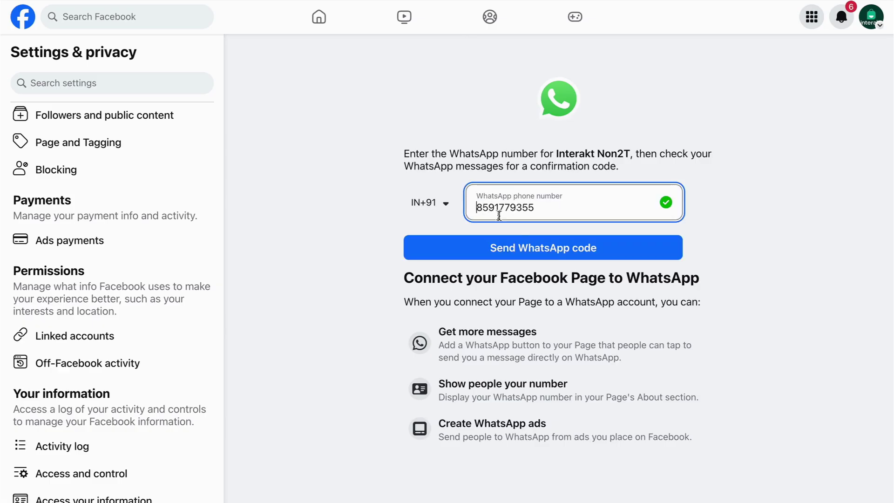
Step: Send the WhatsApp confirmation request for the entered business number
click(524, 248)
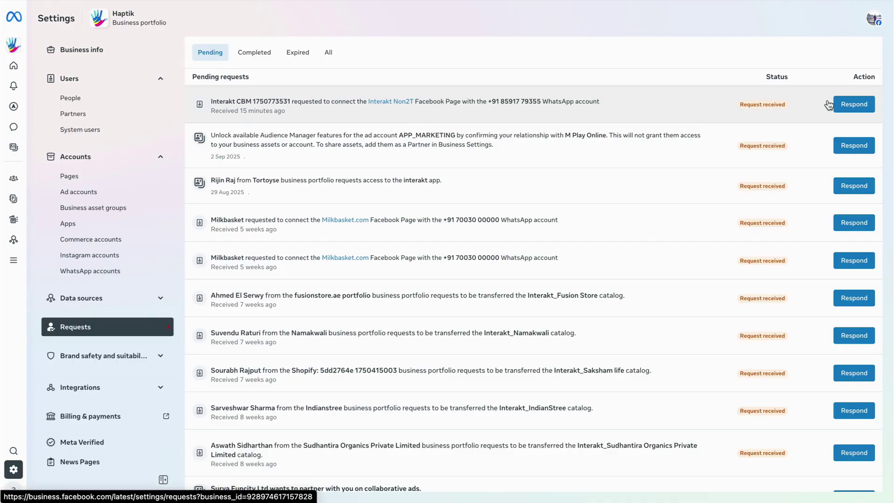
Step: Open the Interakt Non2T WhatsApp connection request and approve it
click(853, 104)
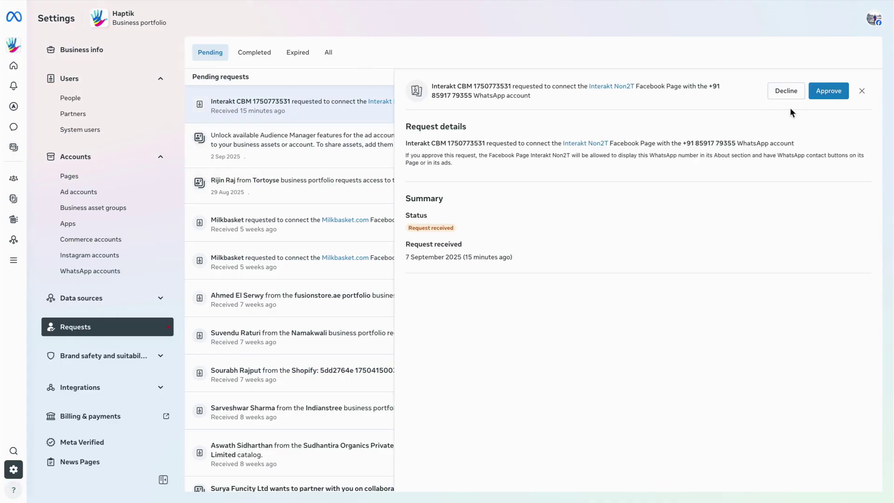
click(827, 92)
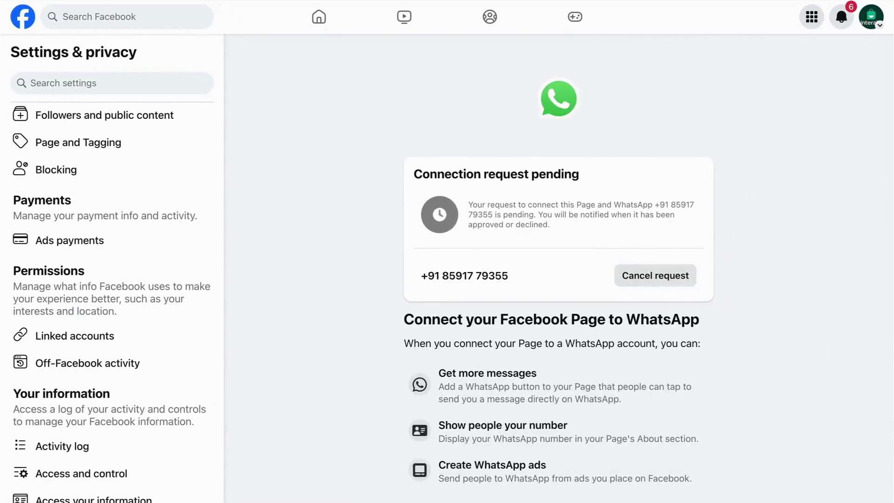
Step: Reload the Page's WhatsApp settings to verify the business number is the connected primary number
key(ctrl+r)
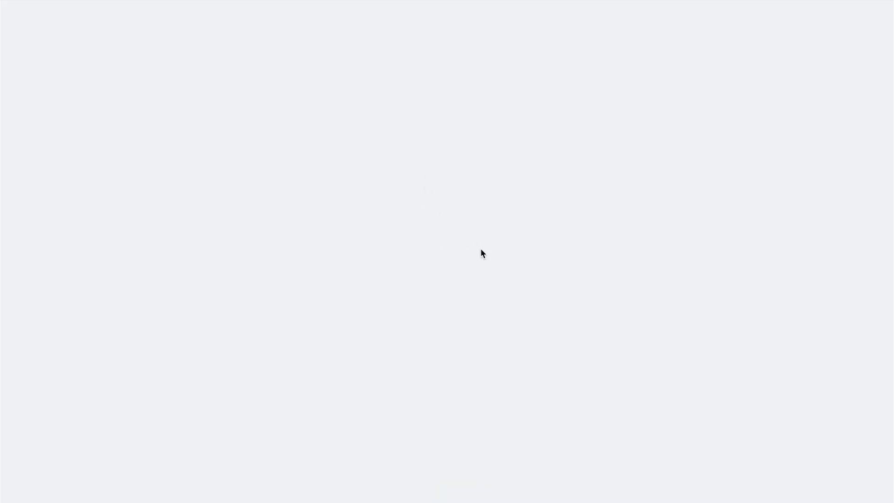
scroll(481, 248, down, 5)
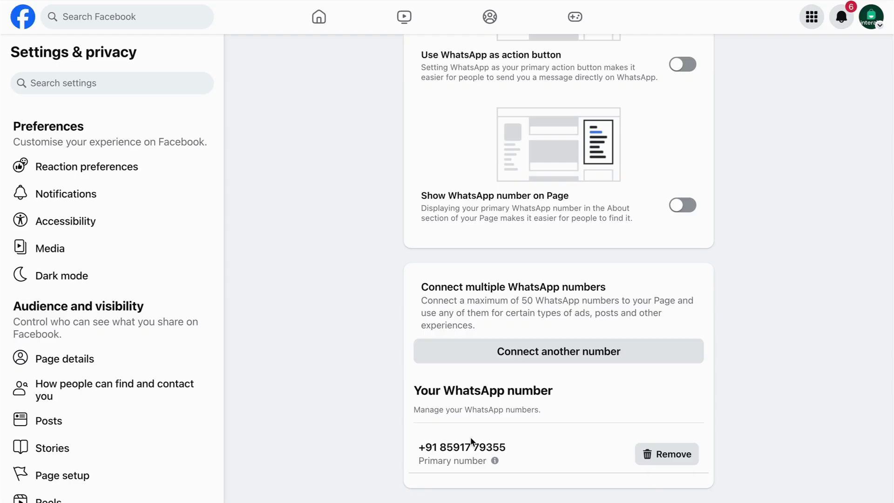
scroll(105, 290, down, 5)
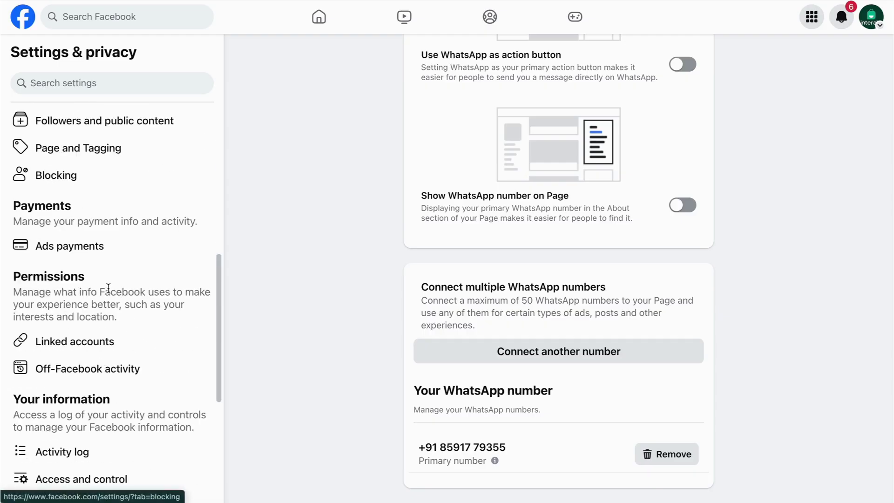
click(169, 334)
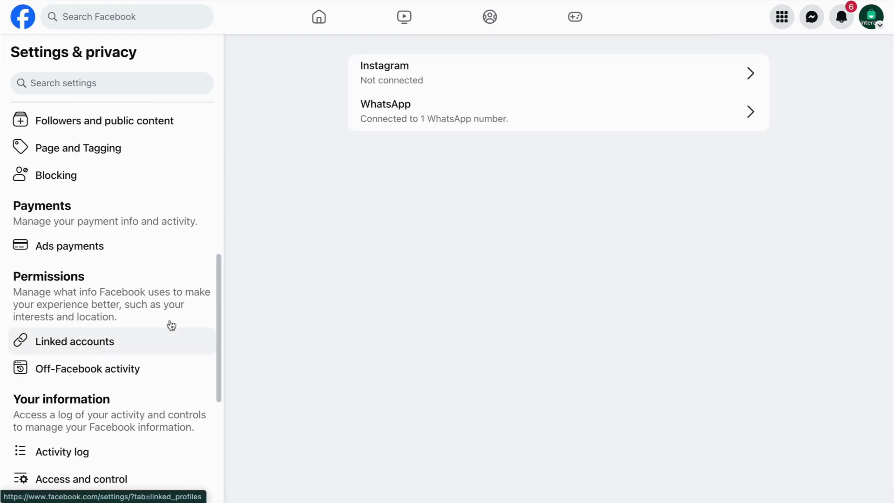
Step: Connect the suggested Instagram account to the Interakt Non2T Page, adding both profiles to the portfolio
click(443, 83)
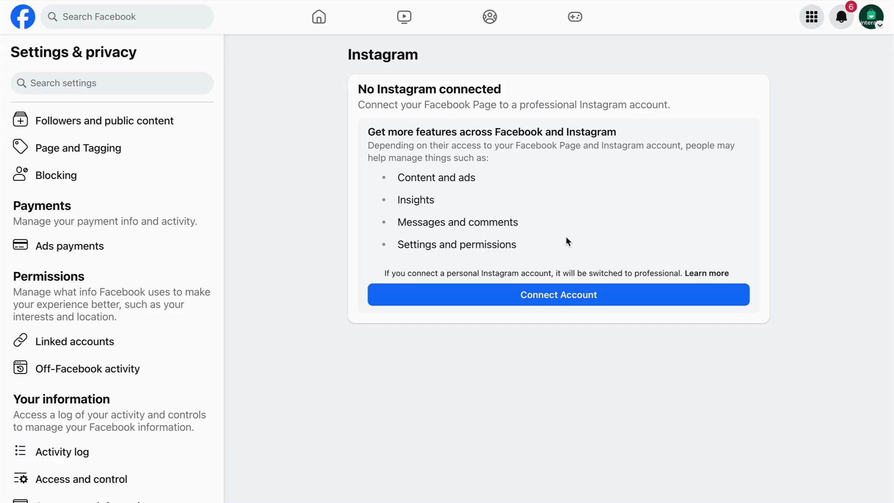
click(566, 294)
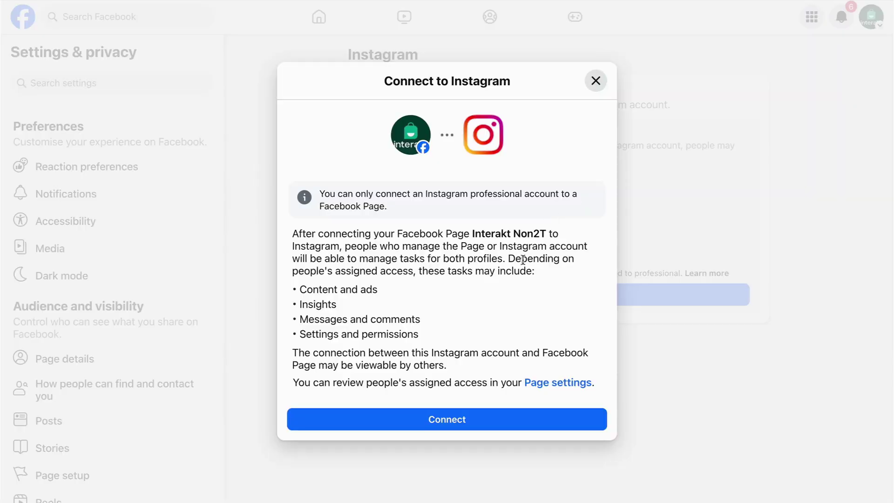
click(462, 422)
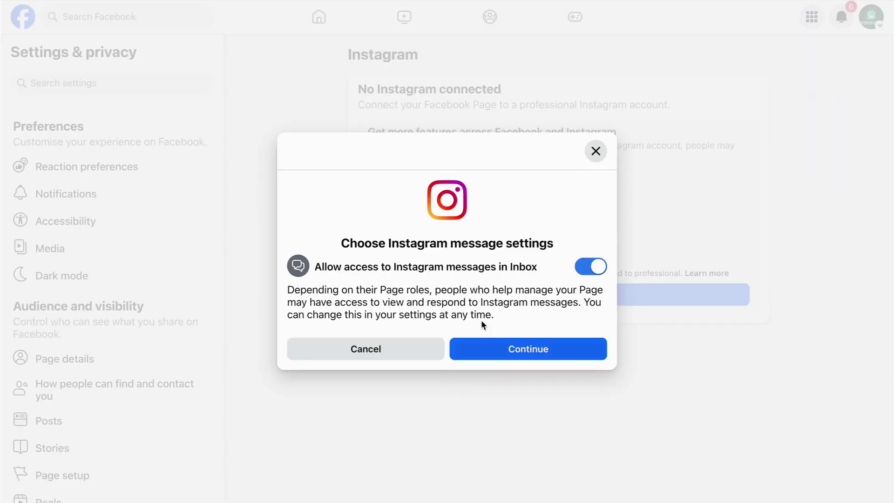
click(520, 356)
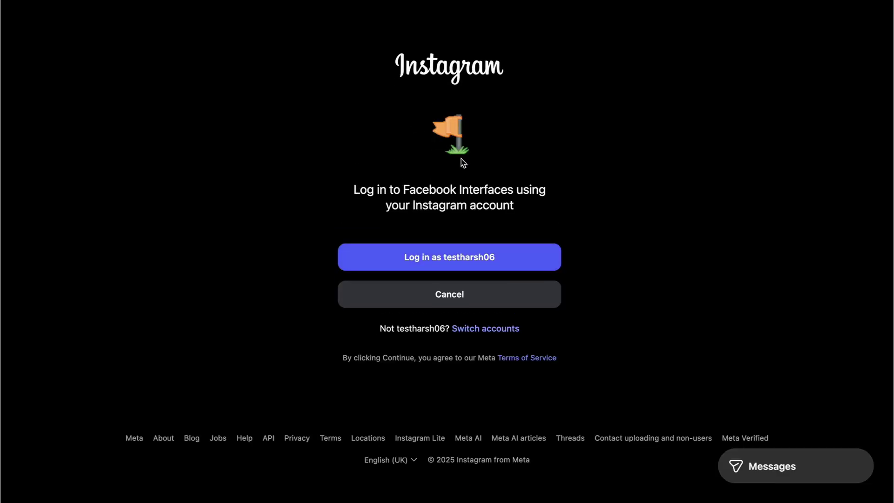
click(447, 262)
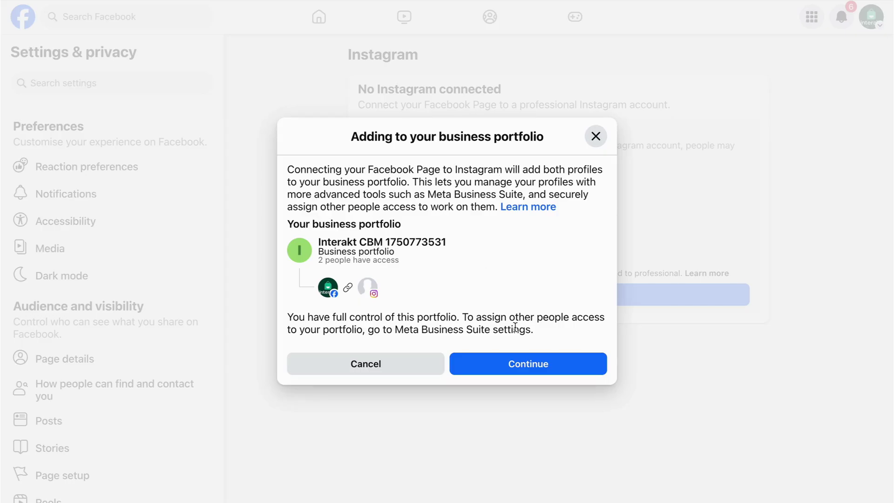
click(528, 364)
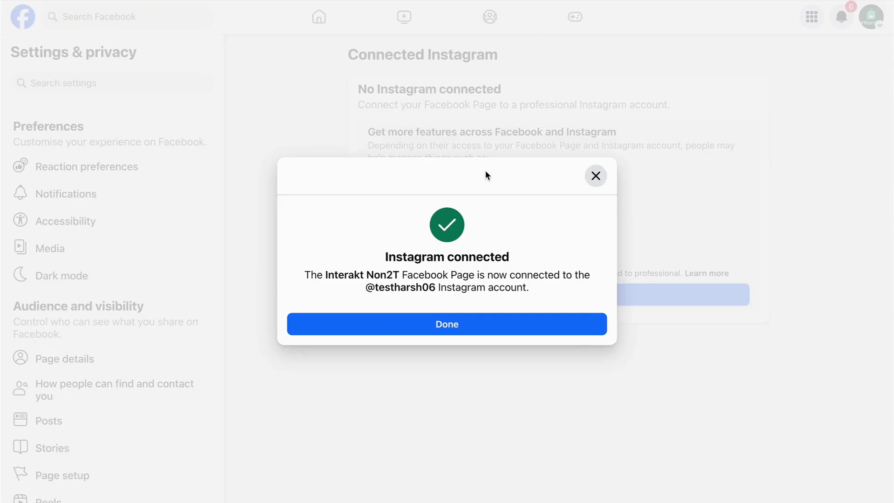
click(459, 329)
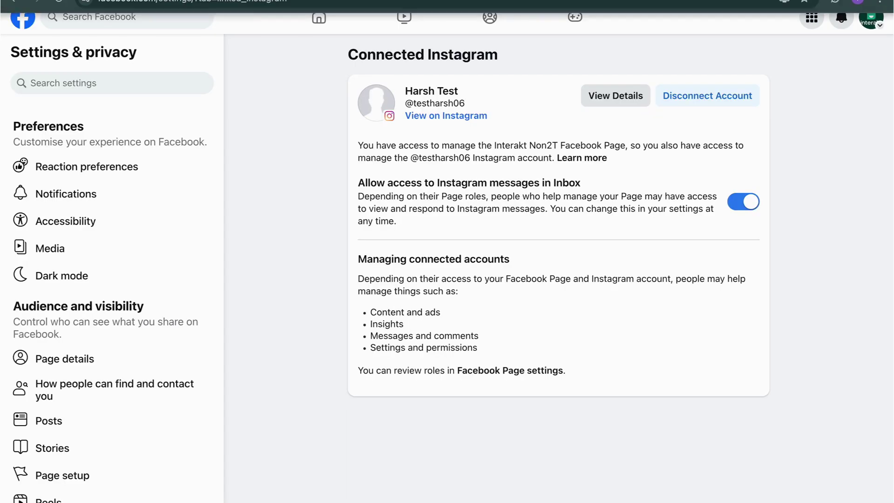
click(279, 6)
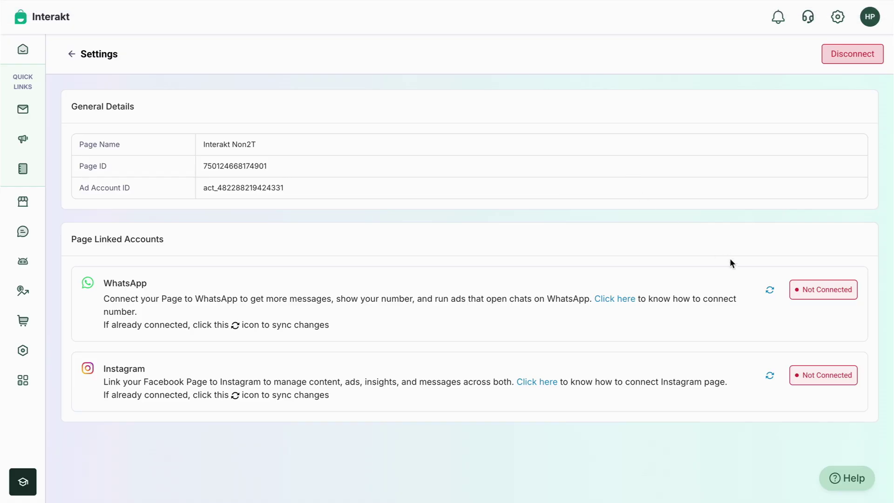
Step: Sync the Page's WhatsApp and Instagram links in Interakt so both show Connected
click(770, 292)
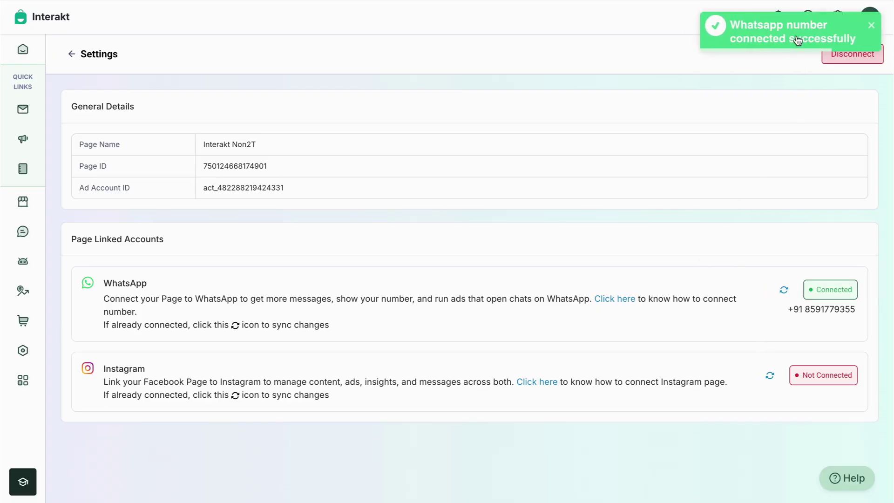
click(771, 377)
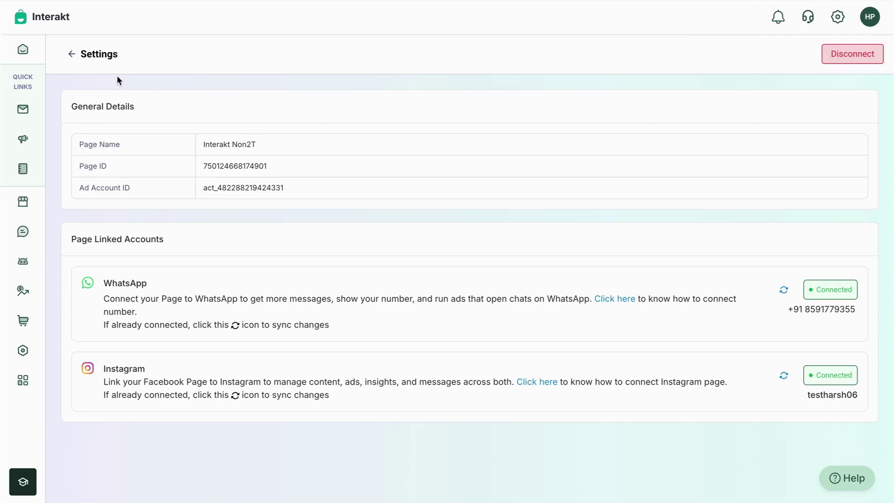
click(72, 54)
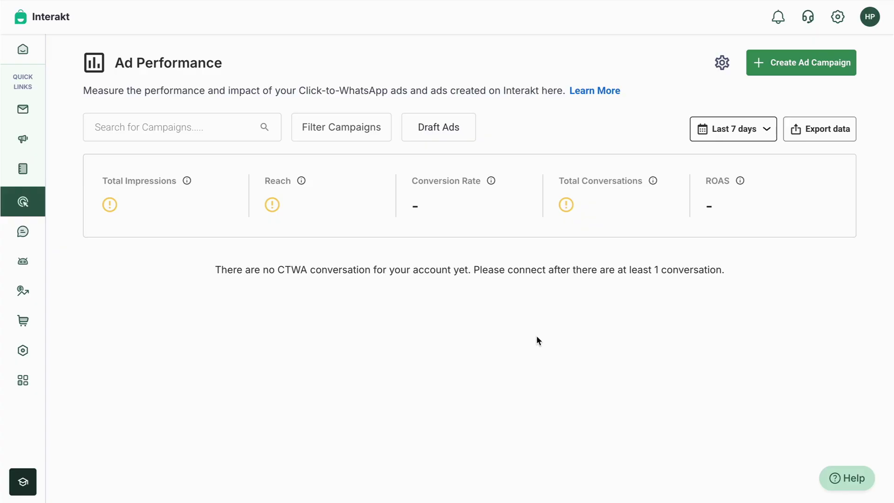
Step: Create campaign 'Weekend Sales - September 2025' with Facebook and Instagram as ad destinations
click(804, 67)
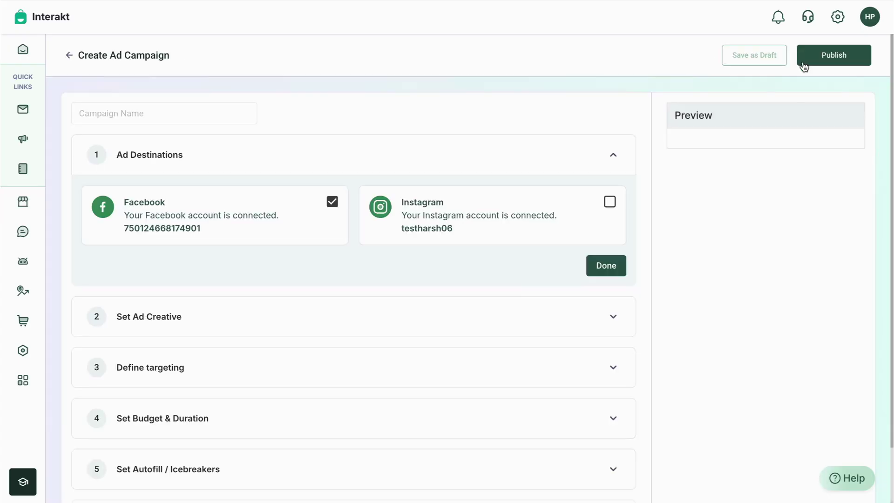
click(184, 123)
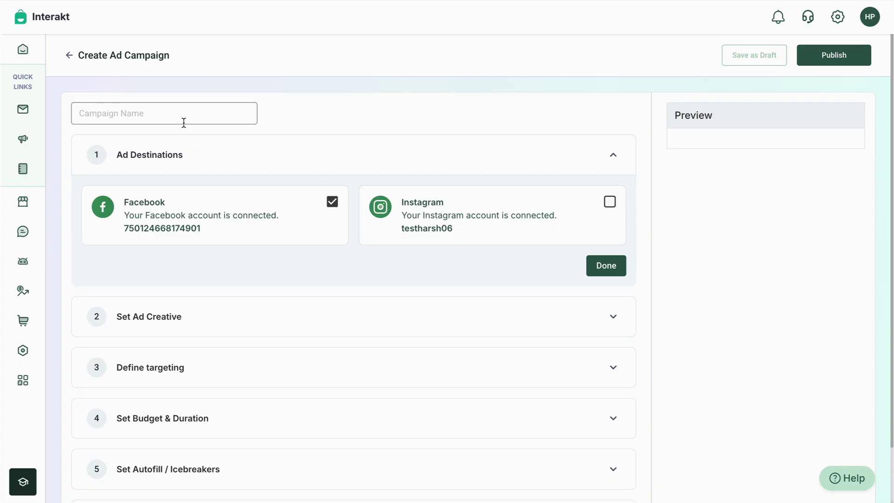
text(Weekend Sales - September 2025)
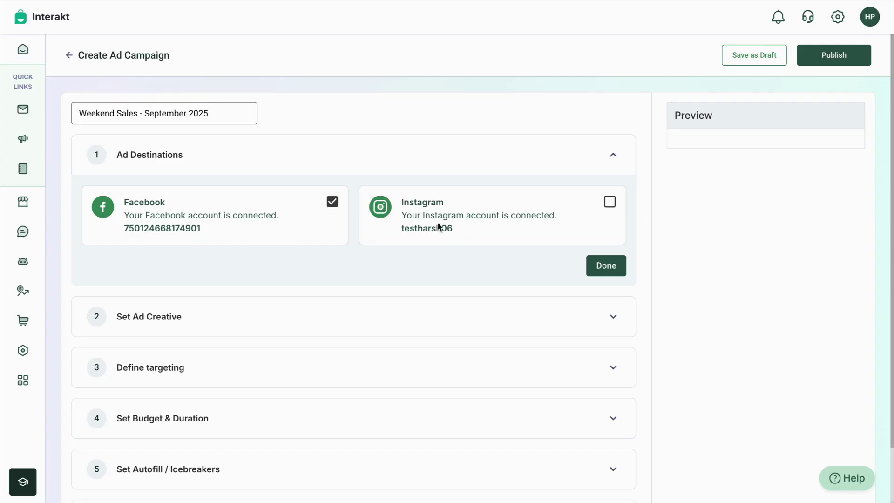
click(610, 203)
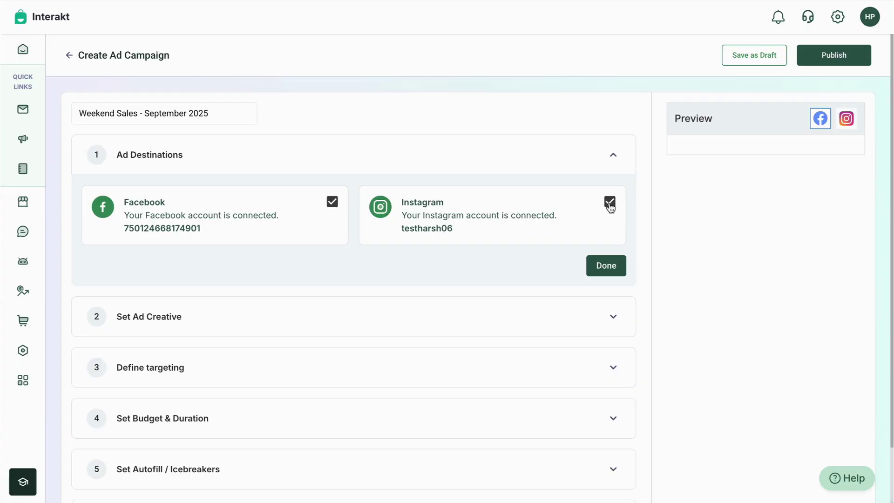
click(607, 266)
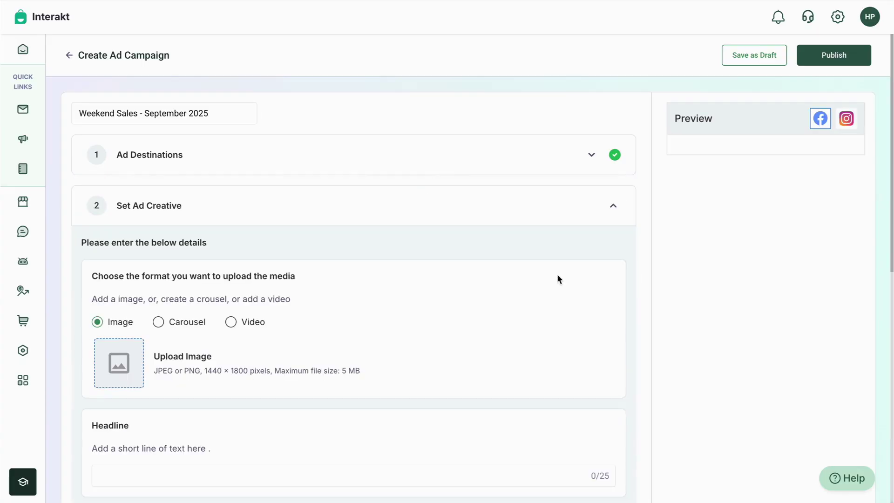
Step: Upload Desktop > Interakt > 12.jpg as the ad image and check the headline 'Weekend Sale is LIVE'
scroll(415, 270, down, 2)
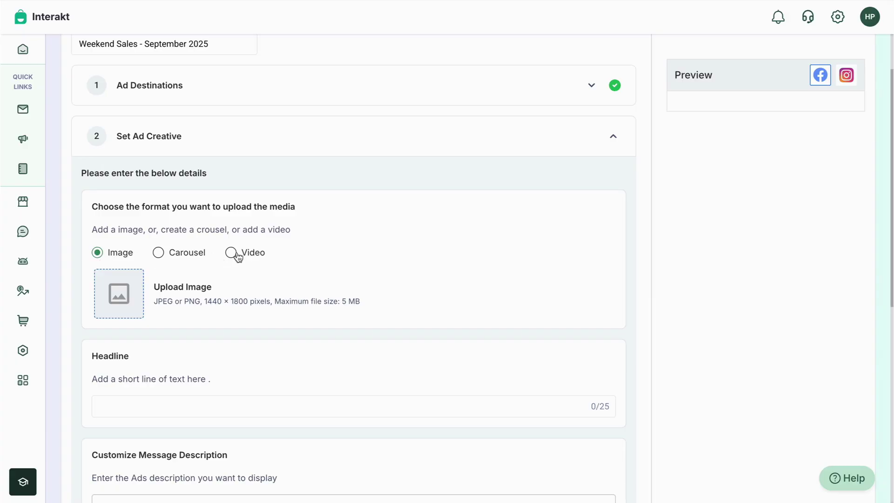
scroll(237, 257, down, 1)
click(131, 260)
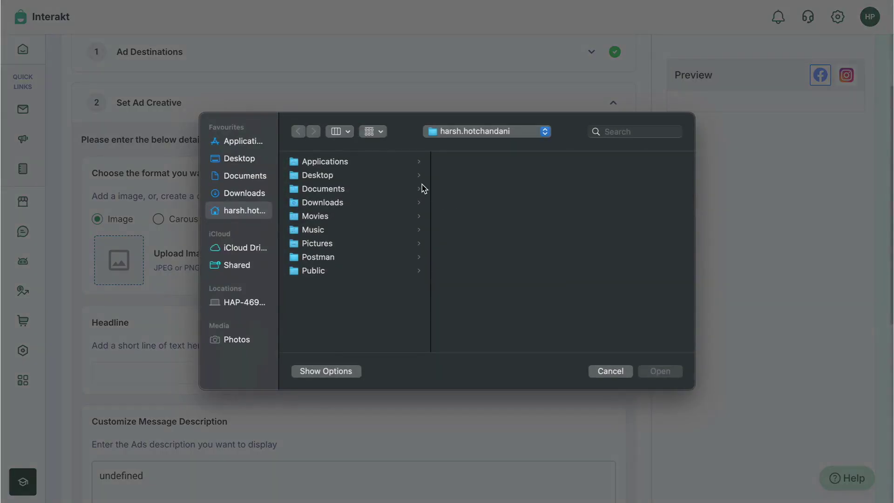
click(251, 163)
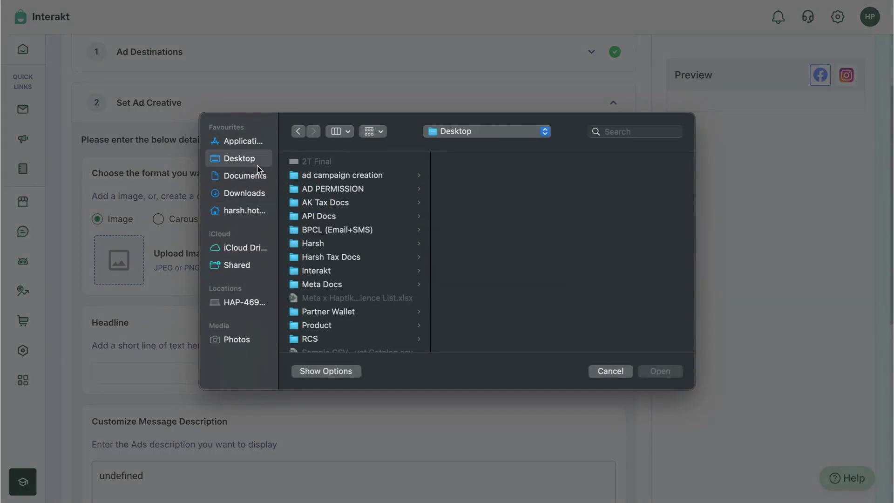
click(344, 271)
click(660, 371)
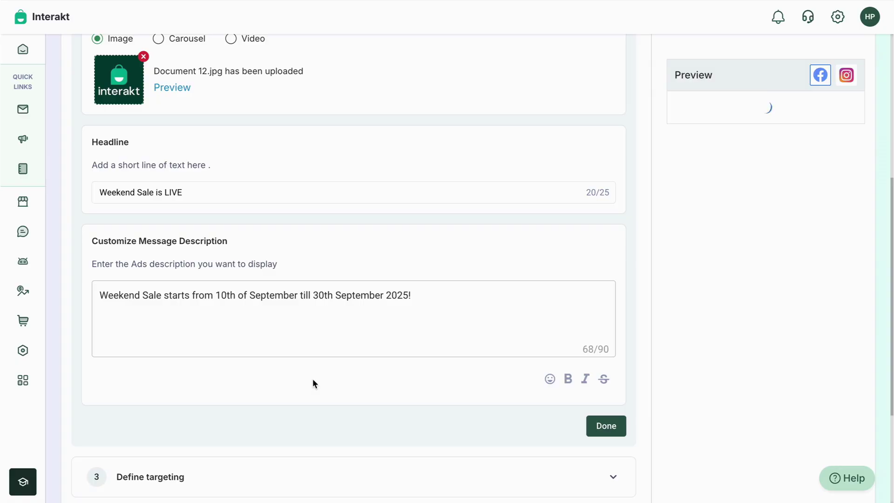
scroll(312, 379, down, 1)
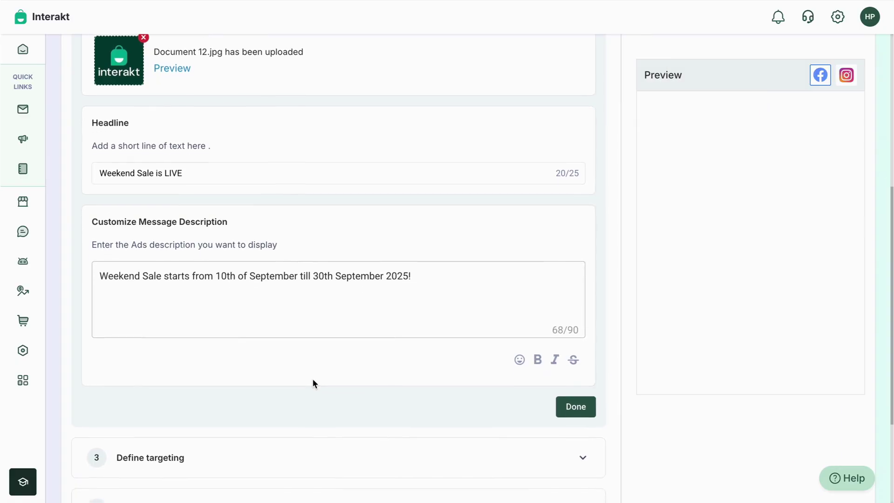
scroll(312, 378, up, 2)
scroll(459, 376, down, 1)
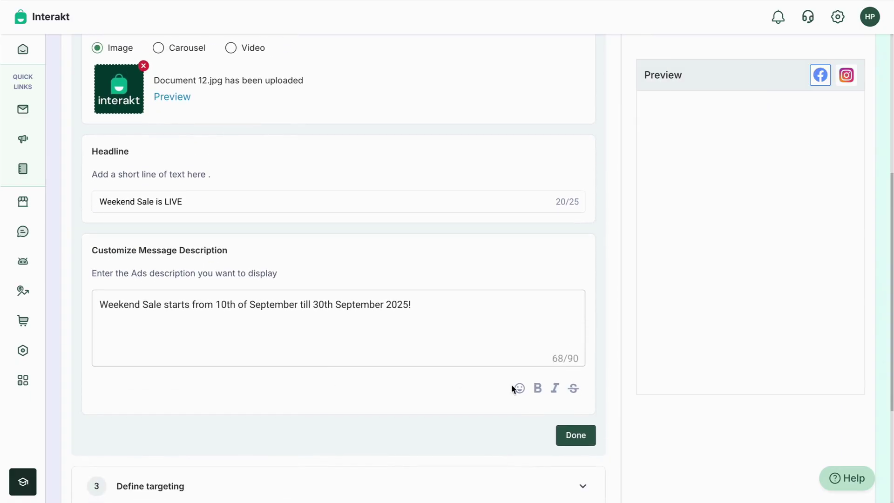
Step: Target Mumbai, Maharashtra, India with the minimum radius
click(576, 436)
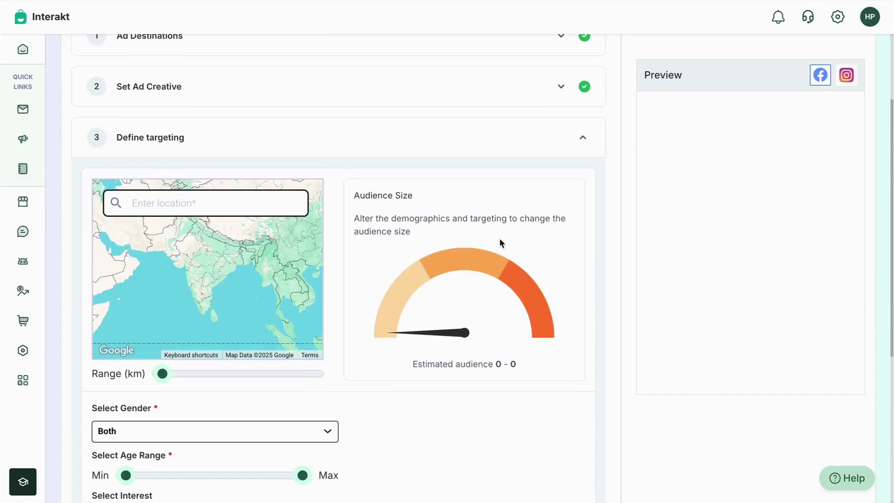
click(210, 202)
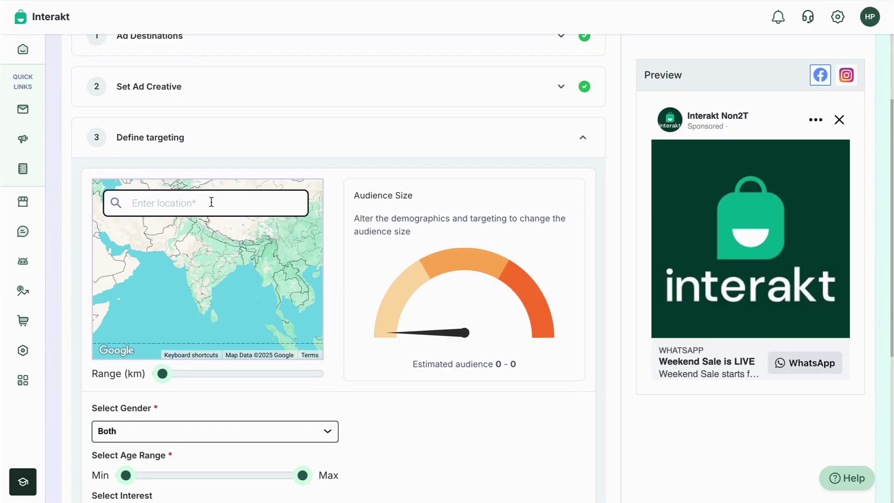
text(mumbai)
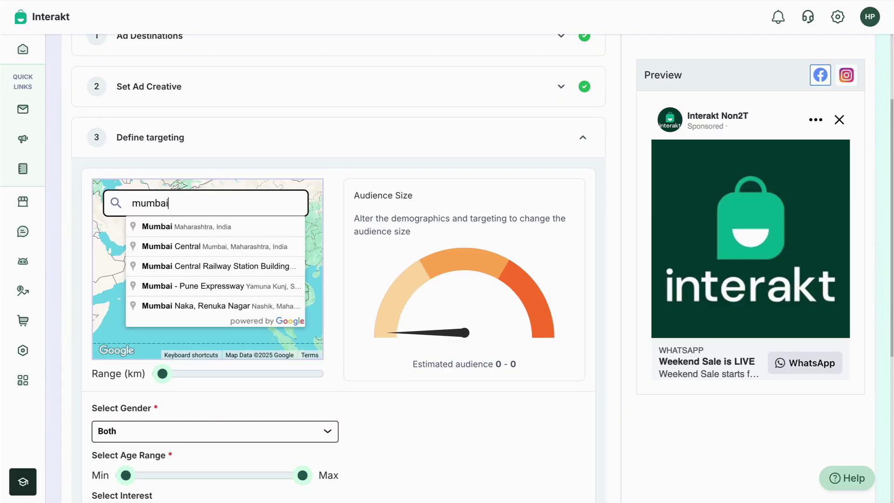
click(188, 228)
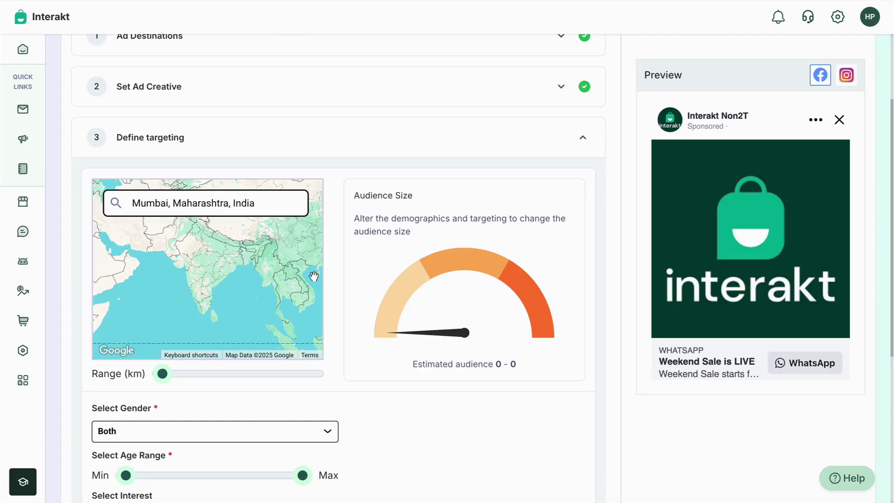
scroll(368, 370, down, 1)
mouse_move(162, 318)
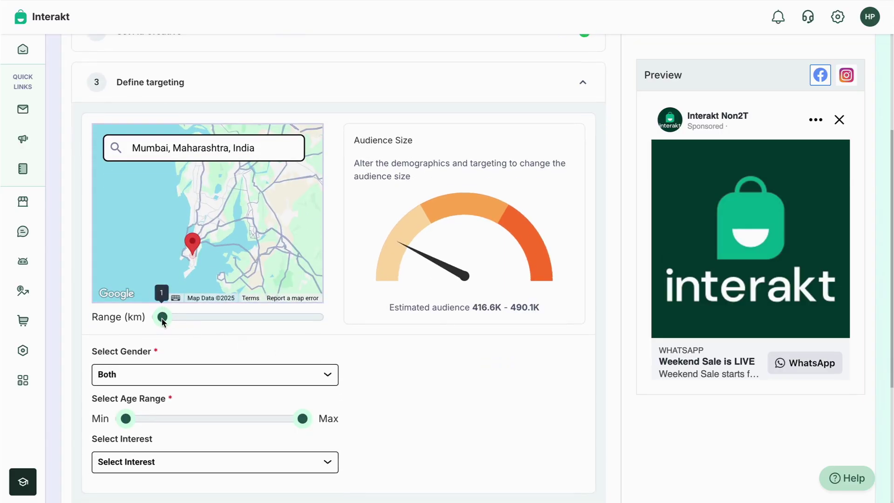
drag(163, 322, 257, 315)
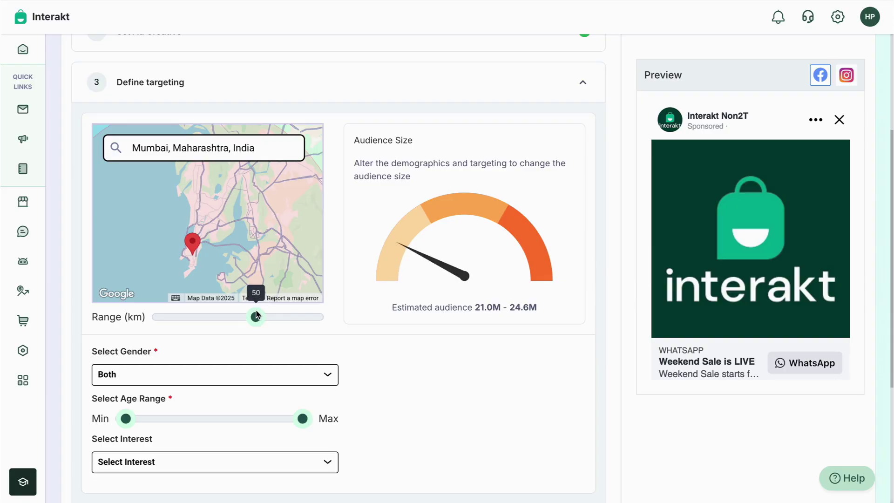
drag(256, 315, 165, 317)
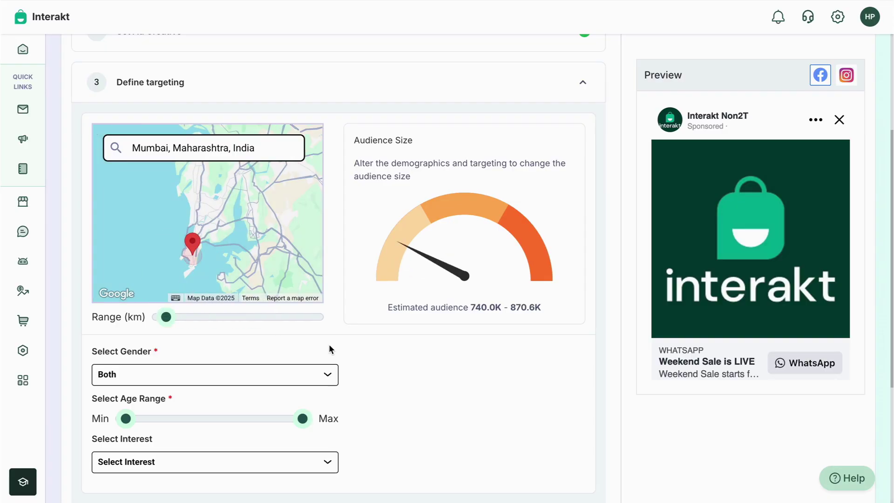
scroll(344, 359, down, 3)
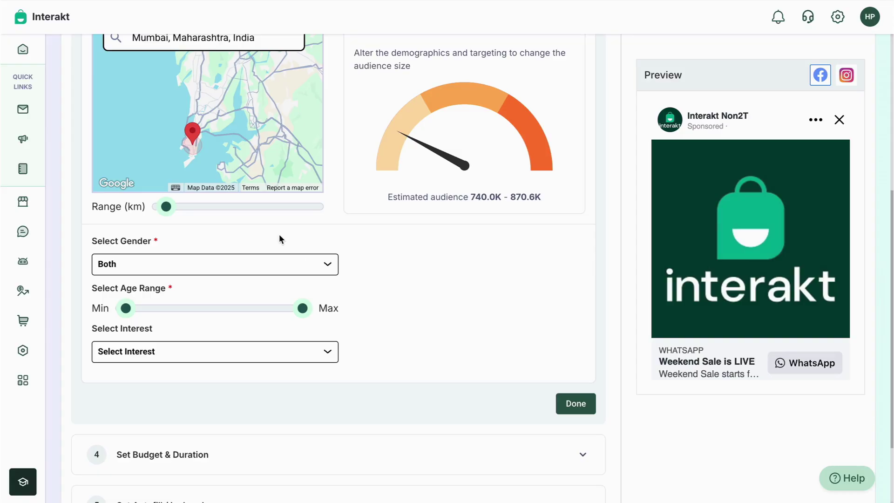
Step: Target both genders and lower the maximum age to about 30
click(274, 268)
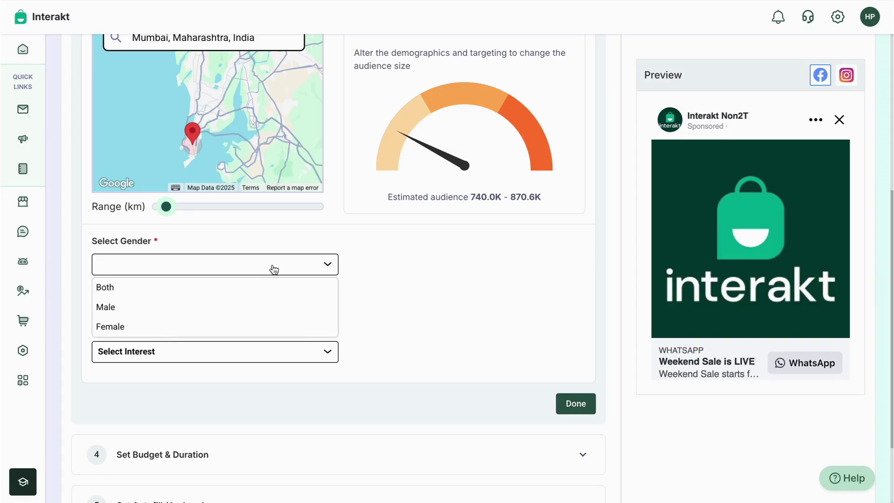
click(274, 293)
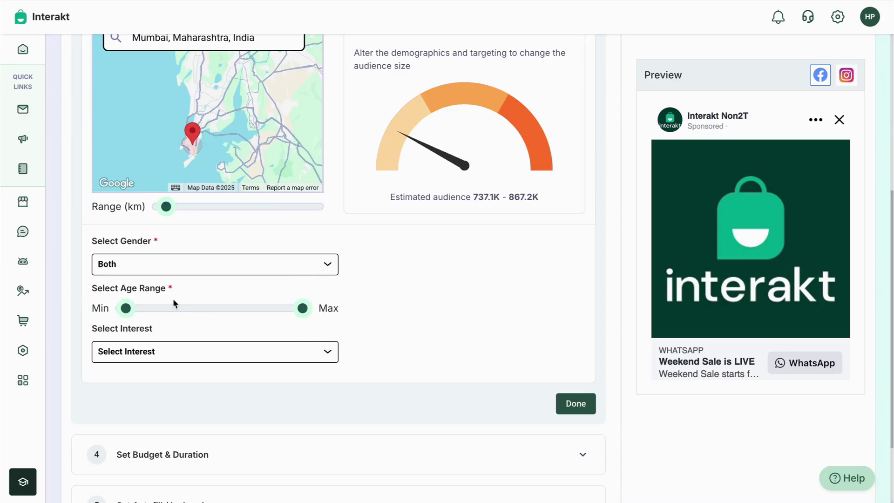
mouse_move(125, 309)
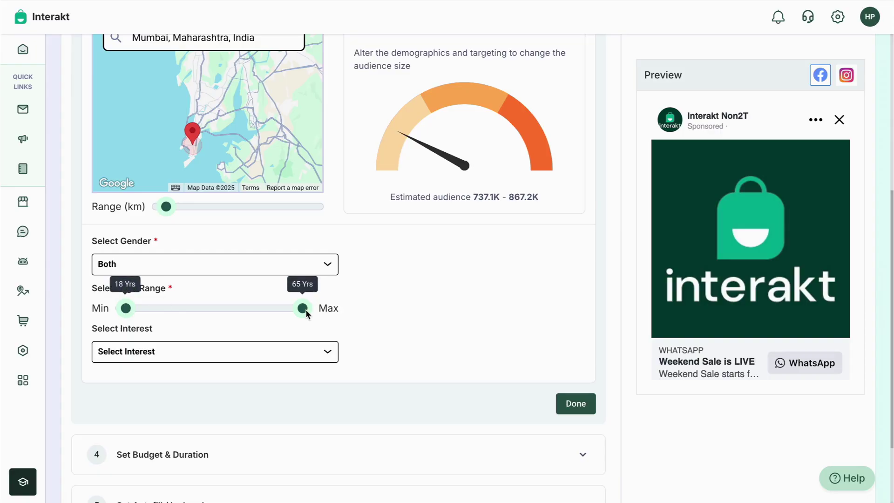
click(298, 309)
drag(299, 309, 173, 310)
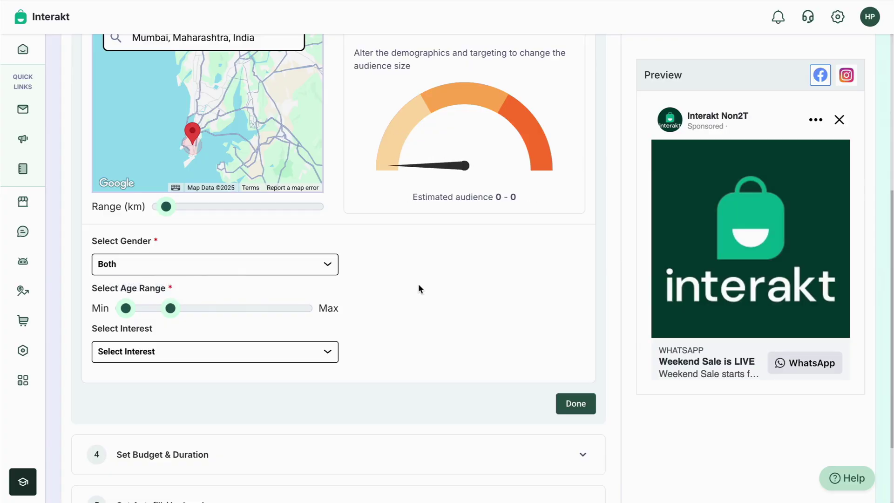
scroll(451, 279, up, 1)
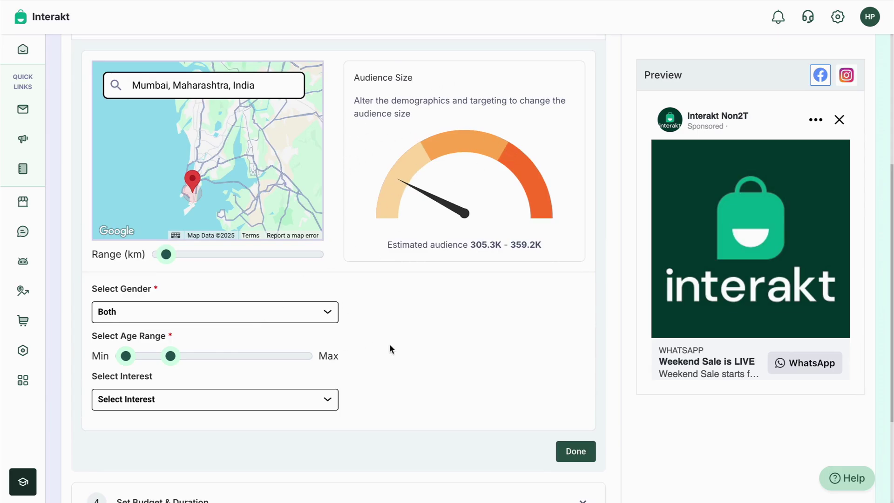
scroll(354, 337, down, 2)
Step: Add Clothing and Fashion accessories interests and confirm the targeting
click(315, 329)
text(aut)
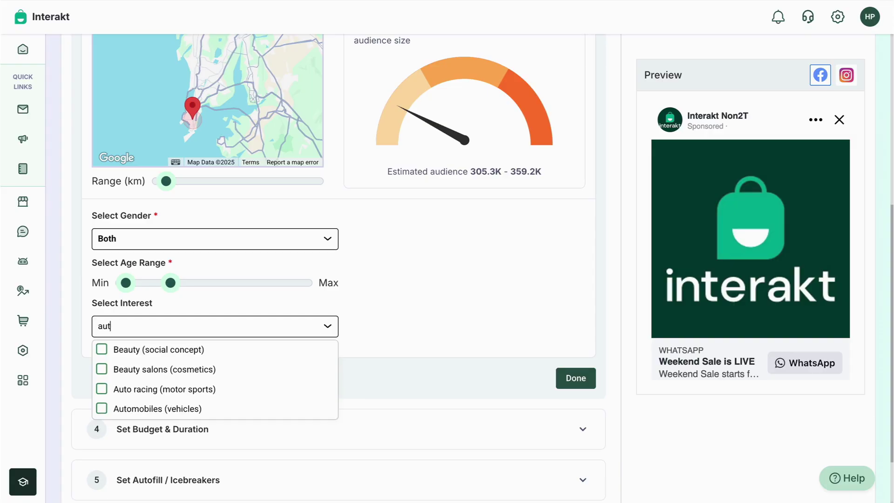
key(BackSpace)
key(BackSpace)
key(BackSpace)
text(clothing)
click(147, 369)
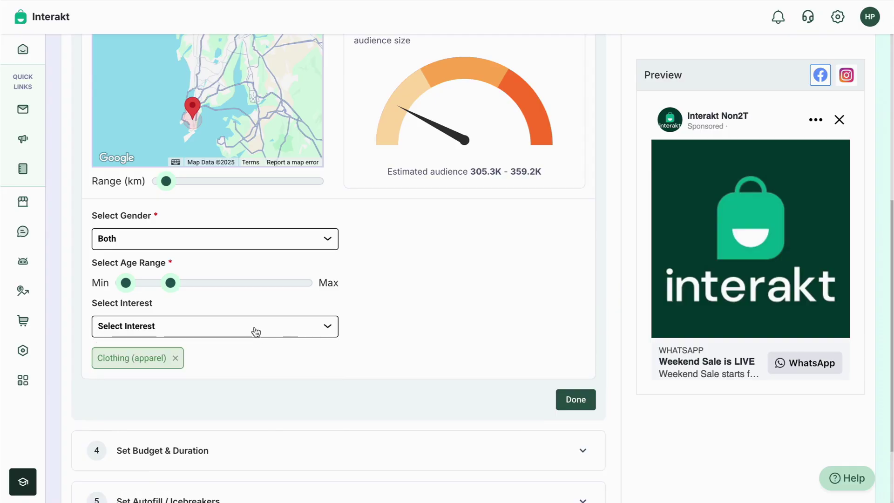
click(256, 332)
text(acc)
click(216, 370)
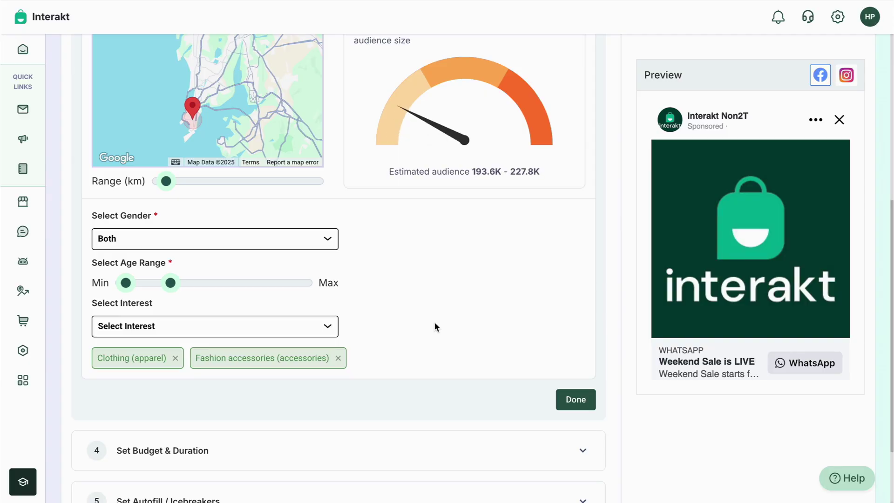
scroll(435, 325, up, 2)
scroll(435, 325, down, 1)
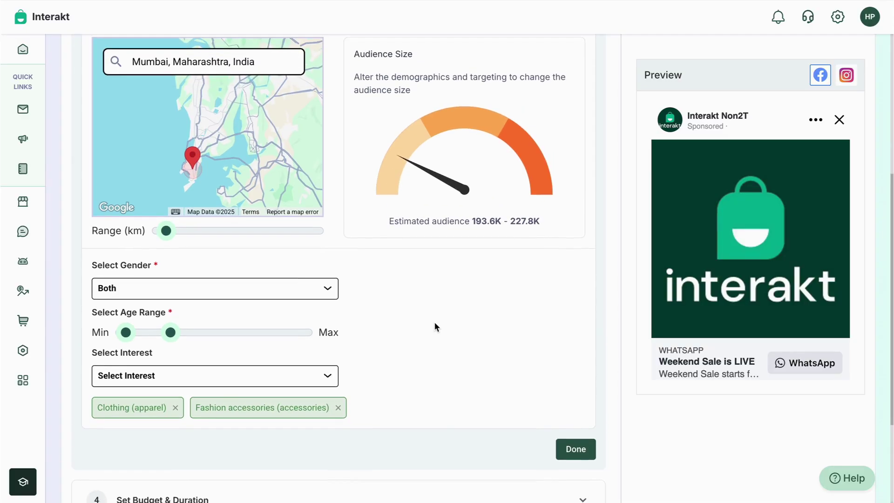
scroll(578, 431, down, 1)
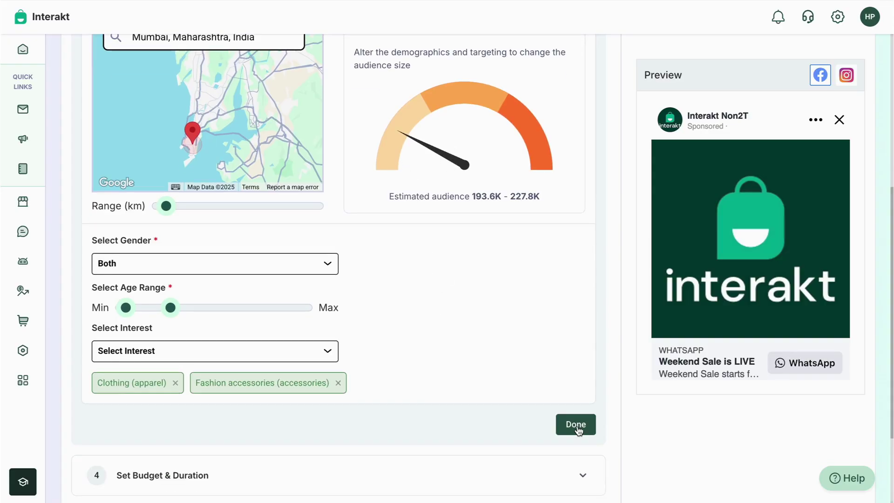
click(577, 425)
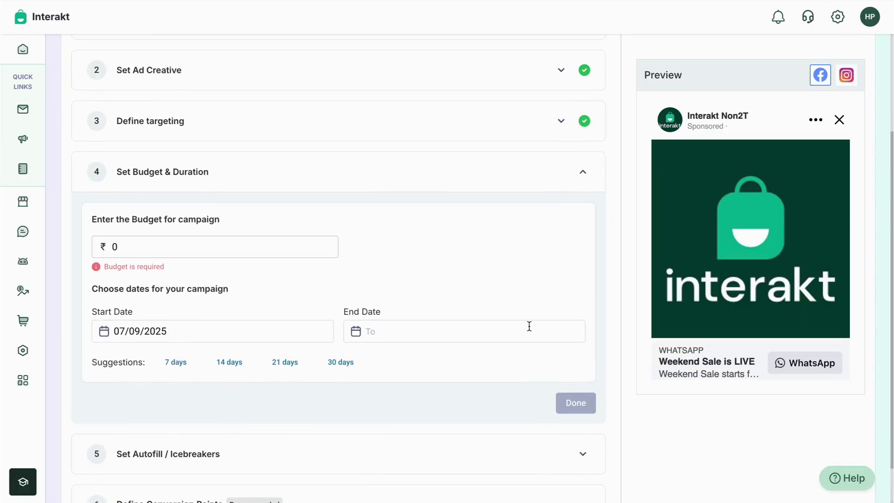
Step: Set a ₹300 budget with the campaign ending 8 September 2025, and confirm
click(139, 249)
text(100)
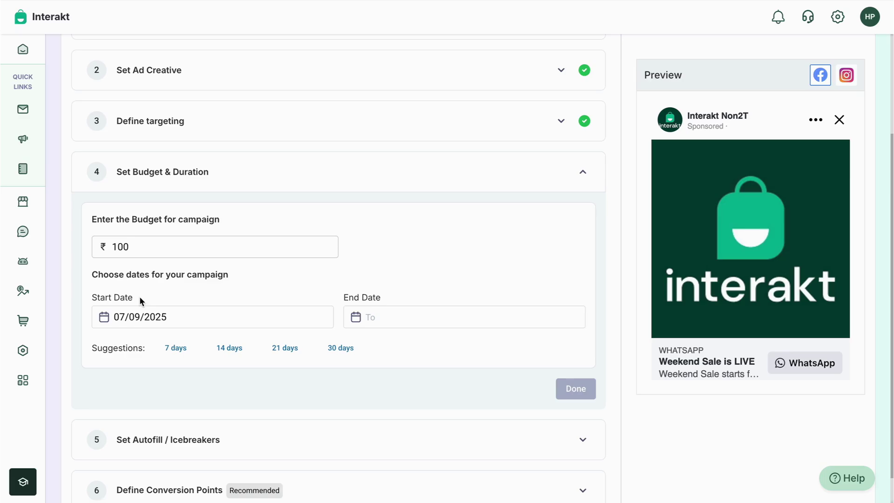
click(384, 321)
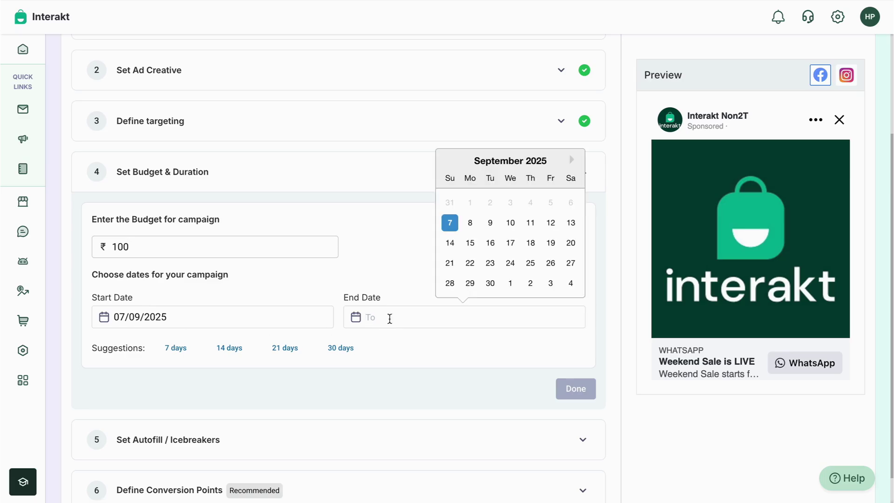
click(471, 224)
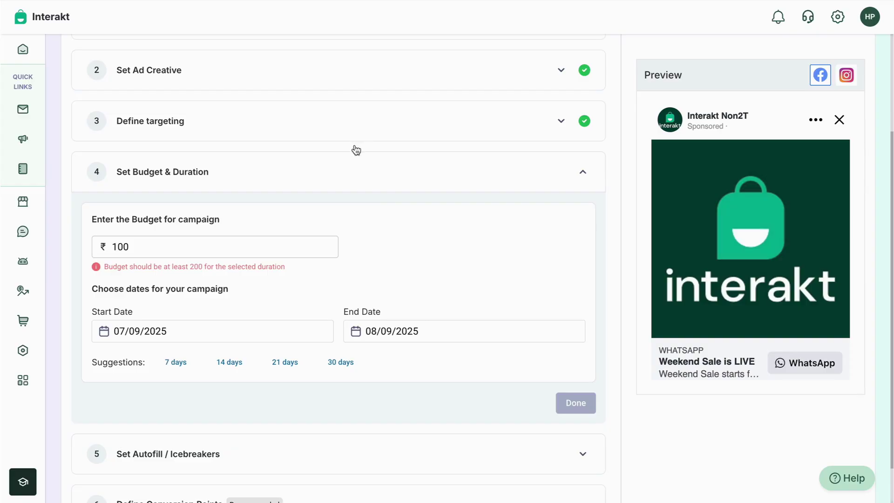
click(173, 248)
key(BackSpace)
key(BackSpace)
key(BackSpace)
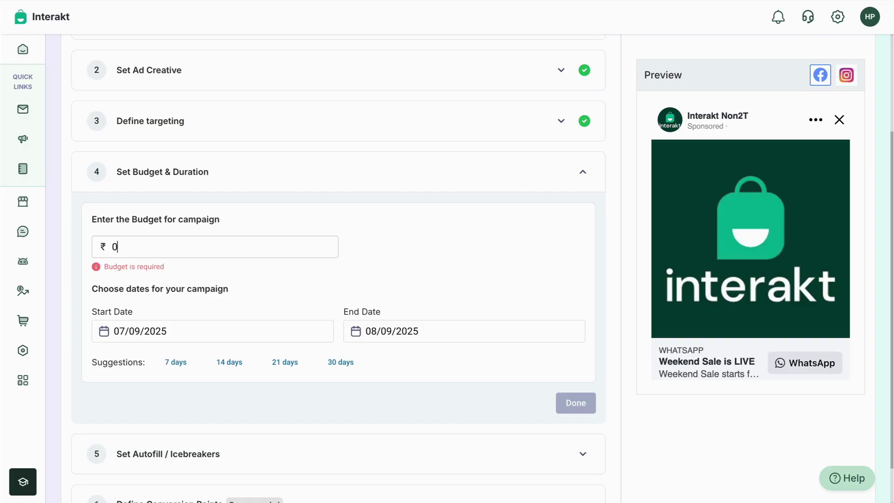
text(300)
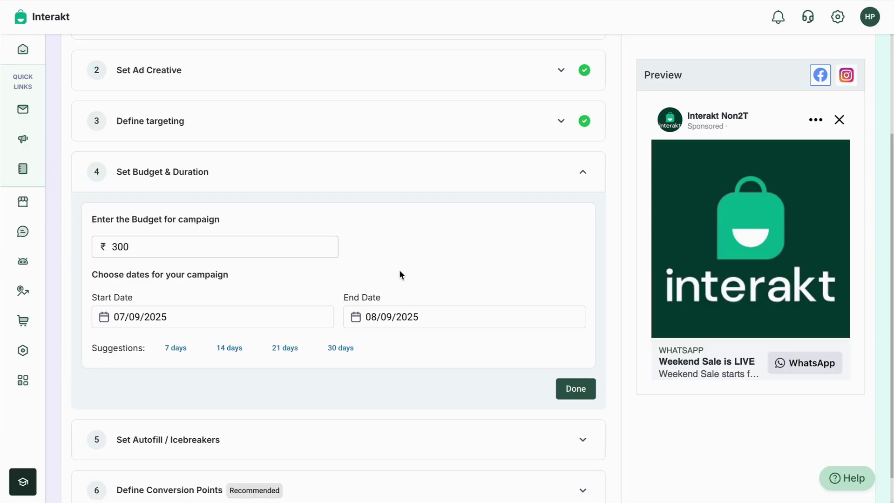
click(576, 389)
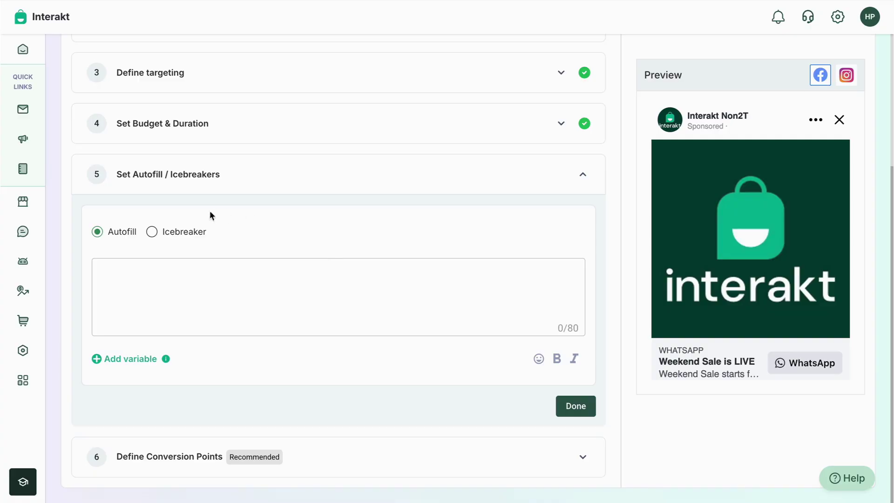
Step: Add the icebreakers 'Price Please' and 'Know More' and confirm the icebreakers step
click(152, 232)
click(196, 300)
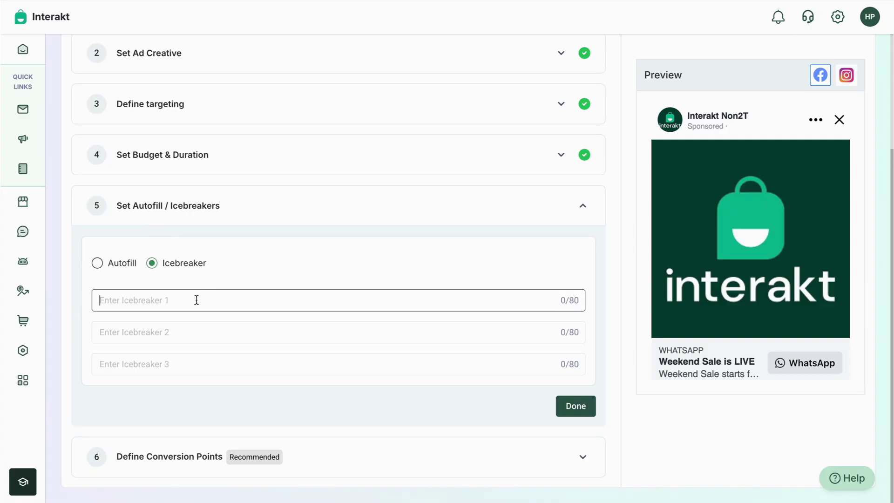
text(Price Please)
key(Tab)
text(Know More)
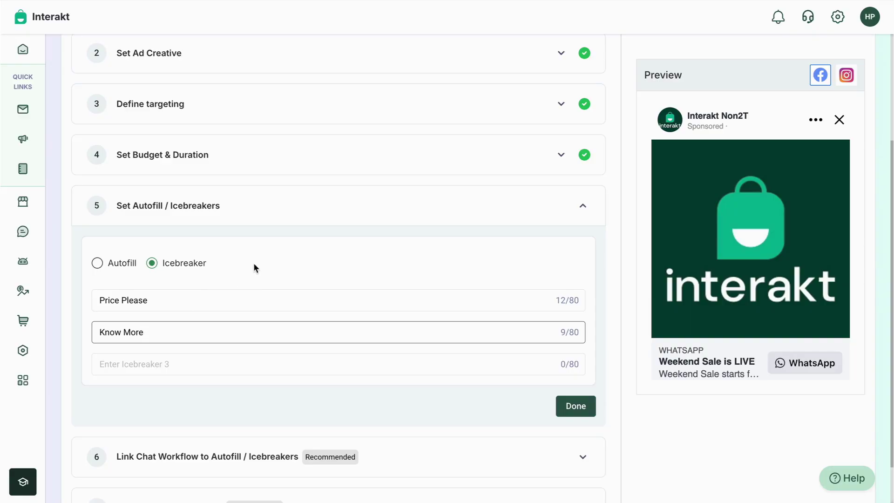
key(Return)
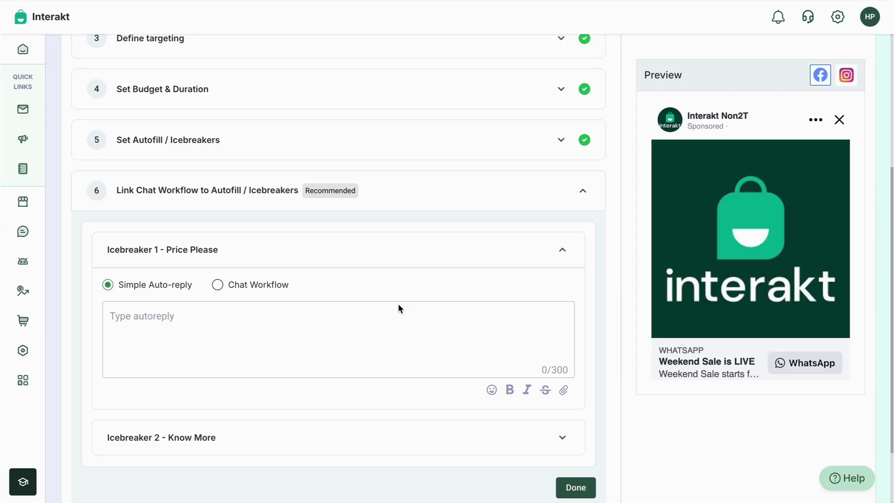
Step: Answer the Price Please icebreaker with the 'Pricing details' chat workflow instead of a text reply
click(227, 316)
text(You can check out our pricing on interakt.shop/pricing)
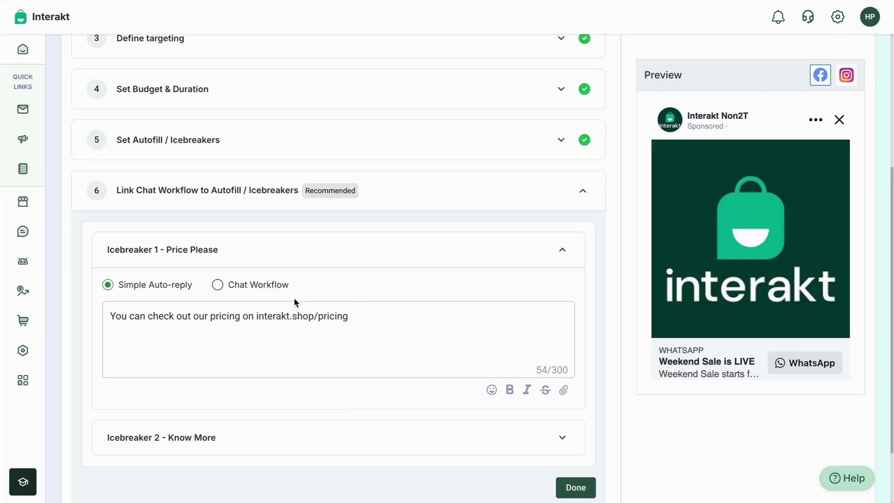
click(217, 286)
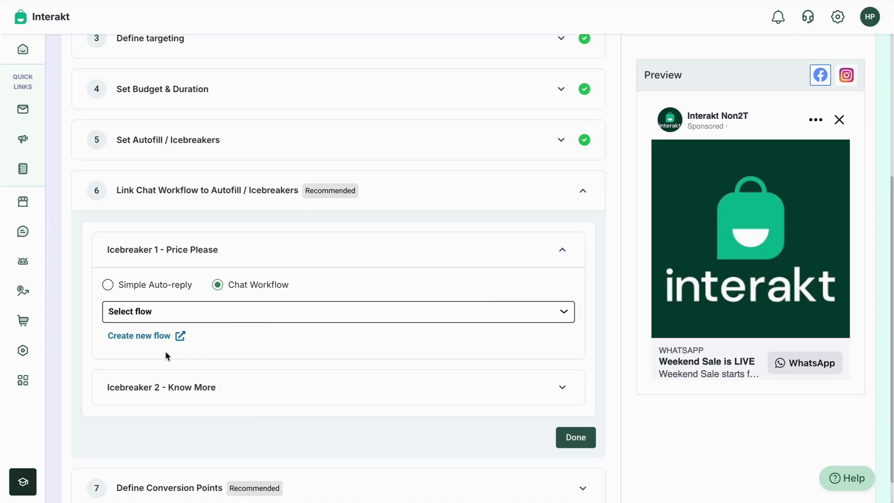
click(245, 317)
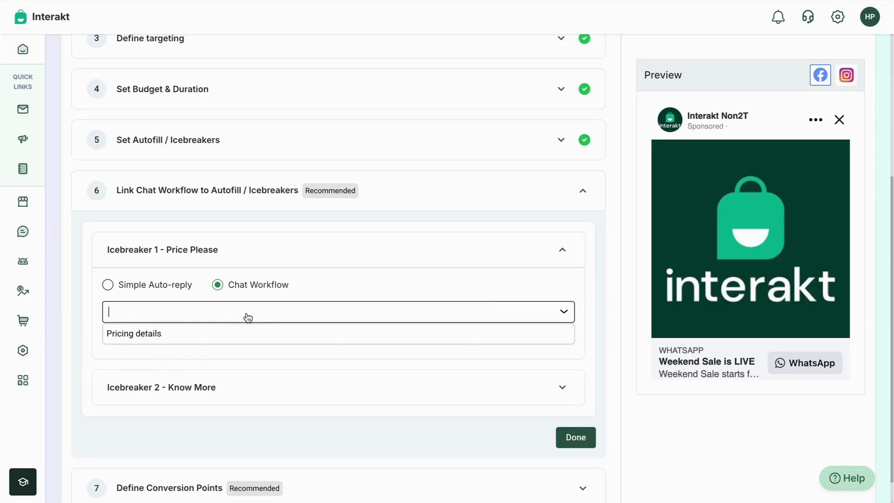
click(270, 329)
click(545, 252)
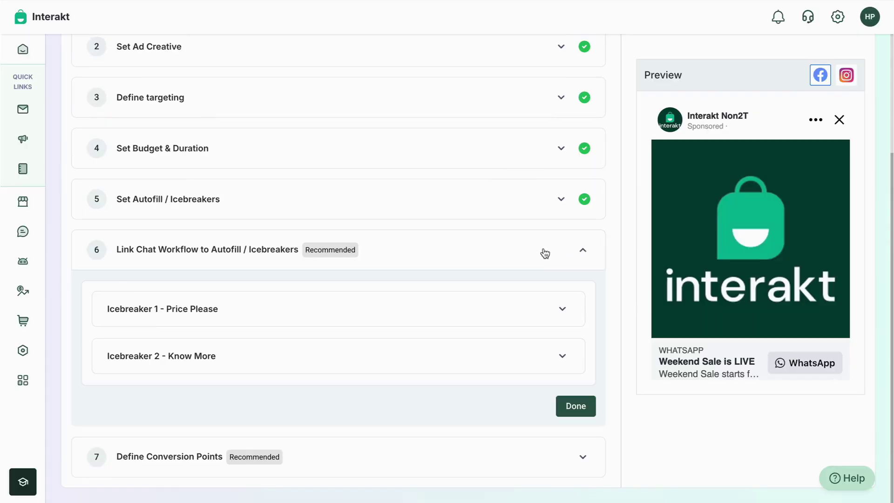
Step: Paste the Interakt description as Know More's auto-reply and complete the chat reply step
click(333, 360)
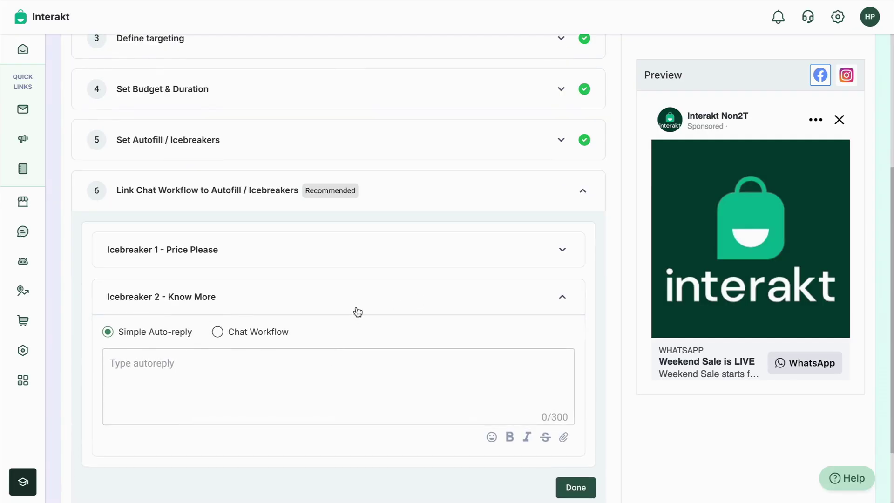
click(287, 385)
text(Interakt is a WhatsApp SaaS platform founded in 2020)
scroll(400, 307, down, 1)
scroll(401, 307, down, 1)
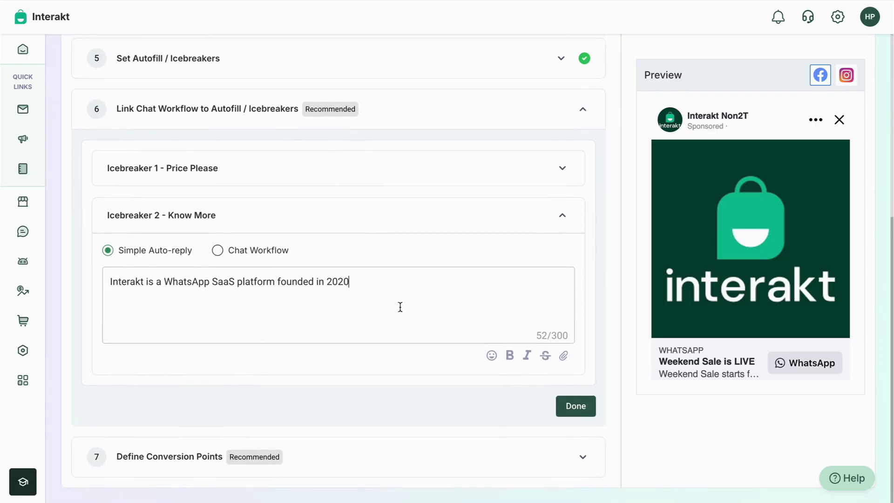
click(575, 408)
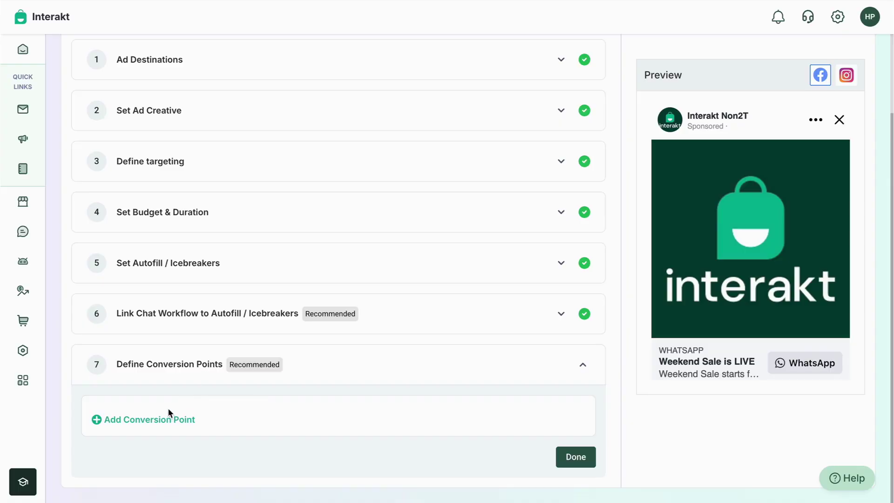
Step: Save a Purchase conversion point for a WhatsApp cart sent within 7 days, shared via Conversion API
click(142, 424)
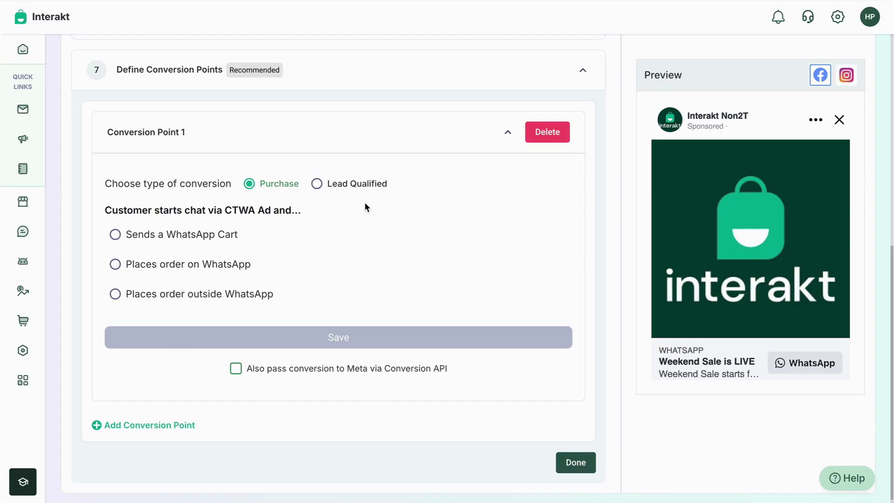
click(284, 182)
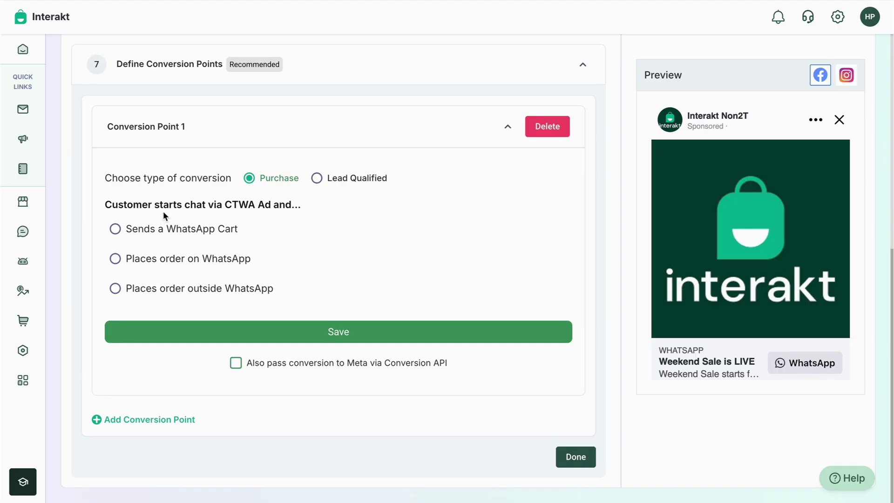
click(115, 228)
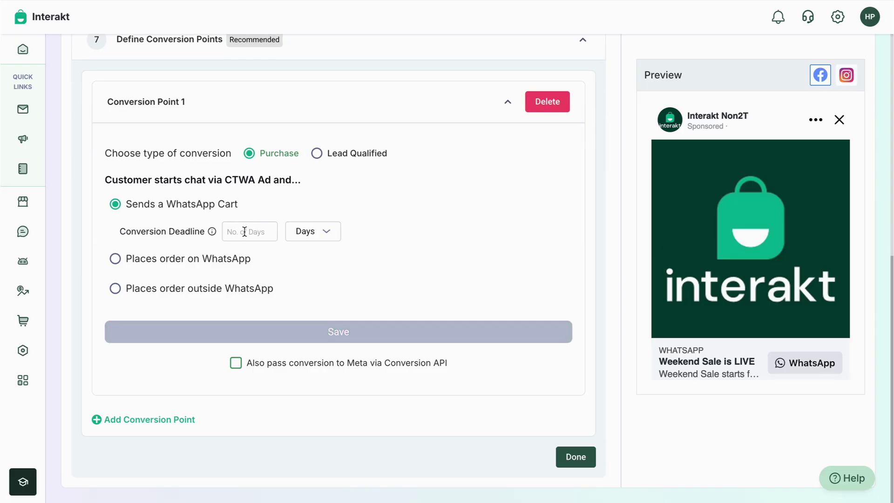
text(7)
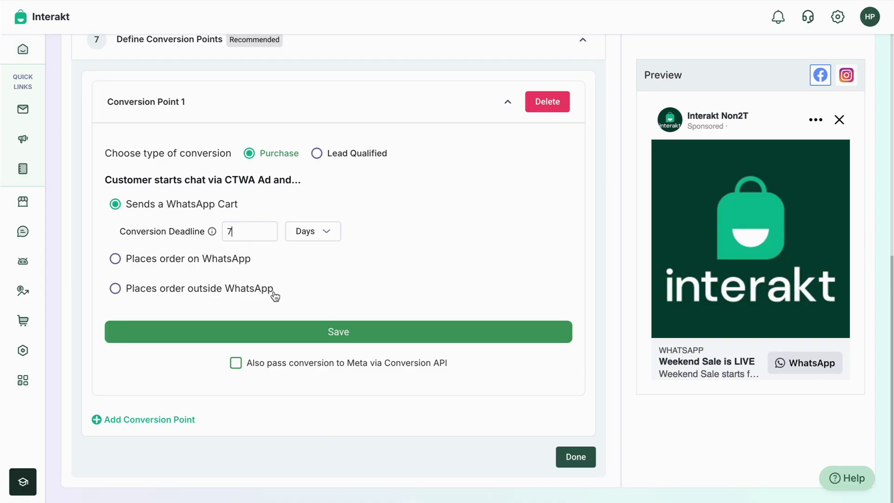
click(236, 364)
click(335, 340)
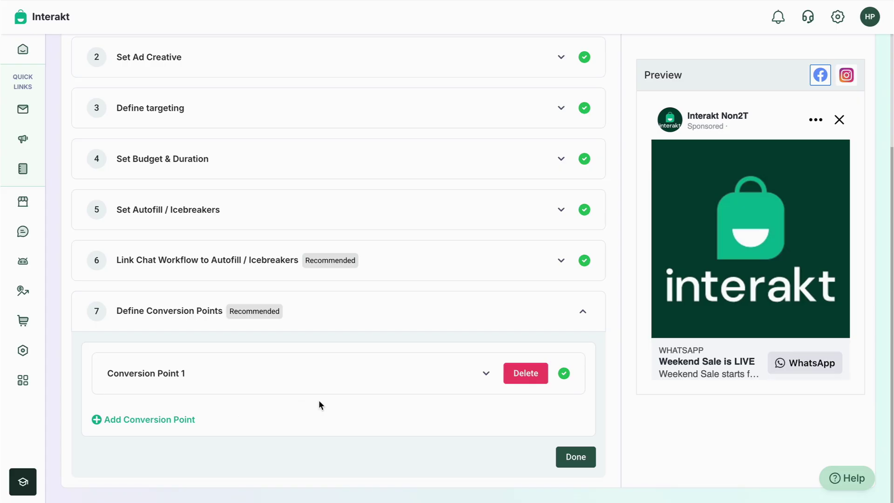
click(577, 459)
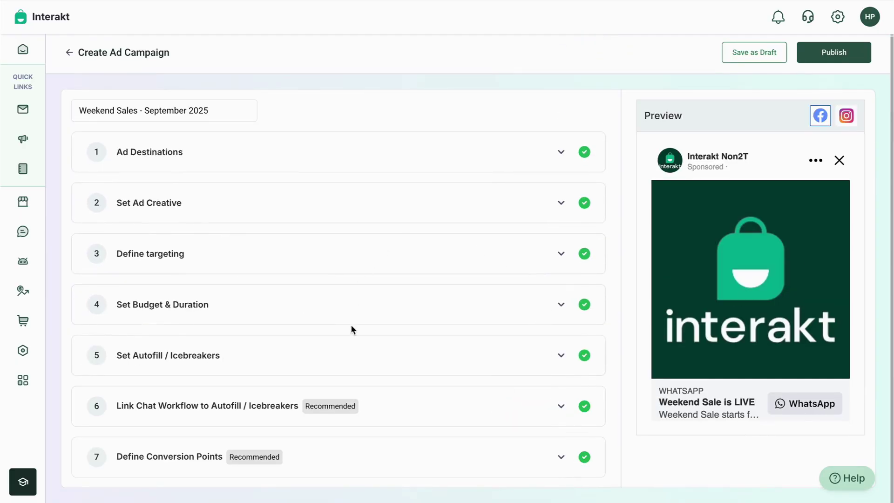
Step: Check the ad destinations and Instagram preview, then publish 'Weekend Sales - September 2025'
click(387, 163)
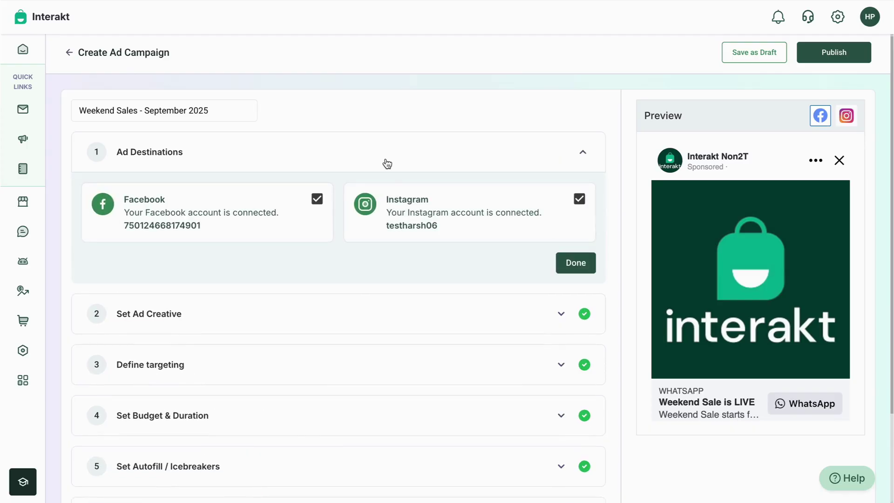
click(382, 321)
click(425, 202)
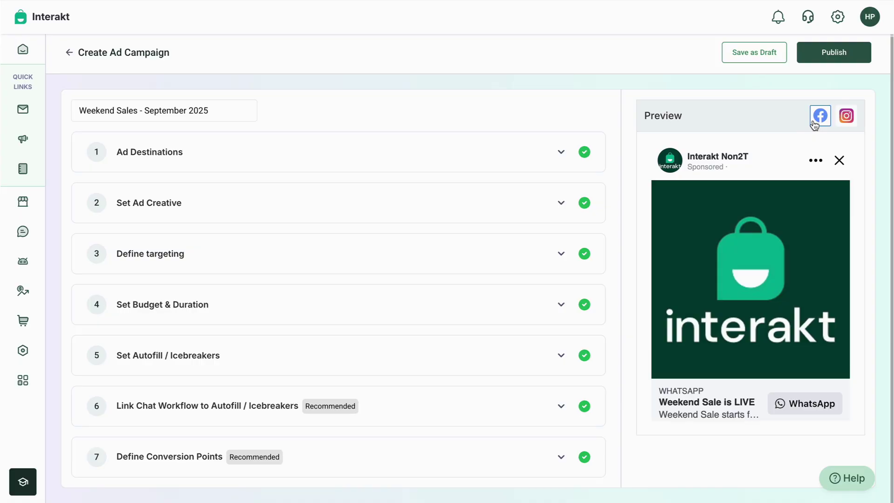
click(847, 116)
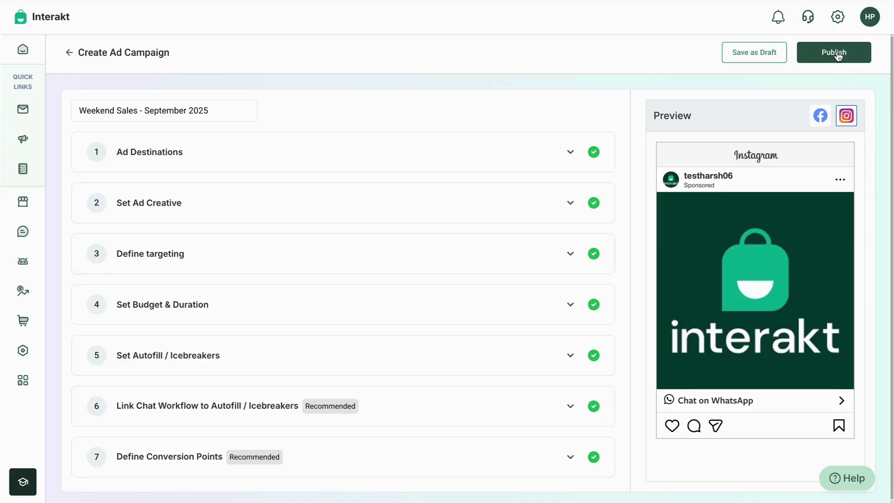
click(838, 55)
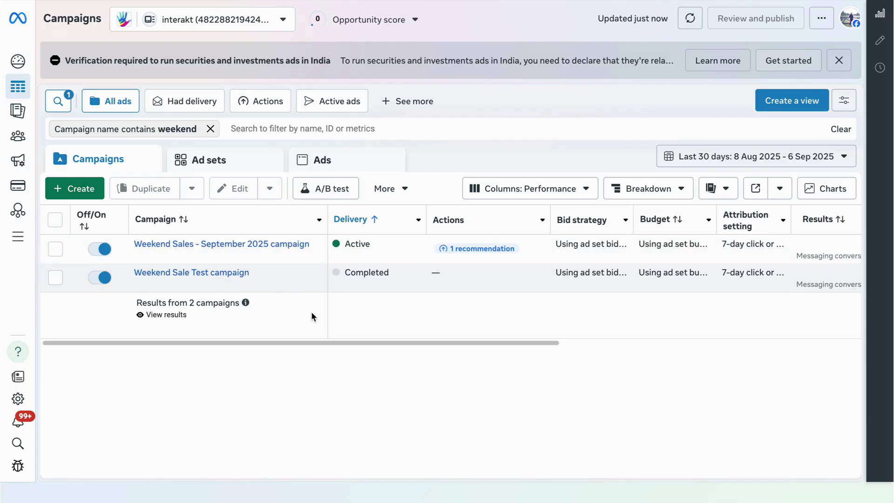
Step: Drill from the campaign through its ad set to the active 'Weekend Sales - September 2025 Ad' and its preview
click(247, 244)
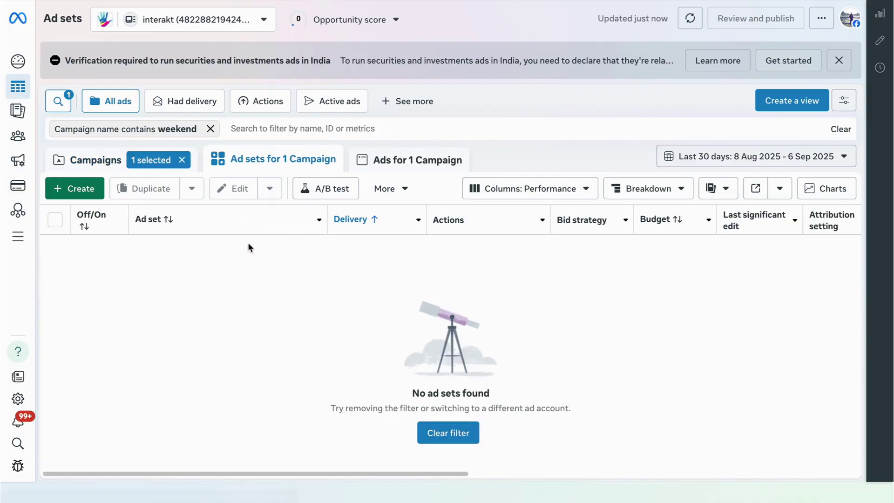
click(253, 244)
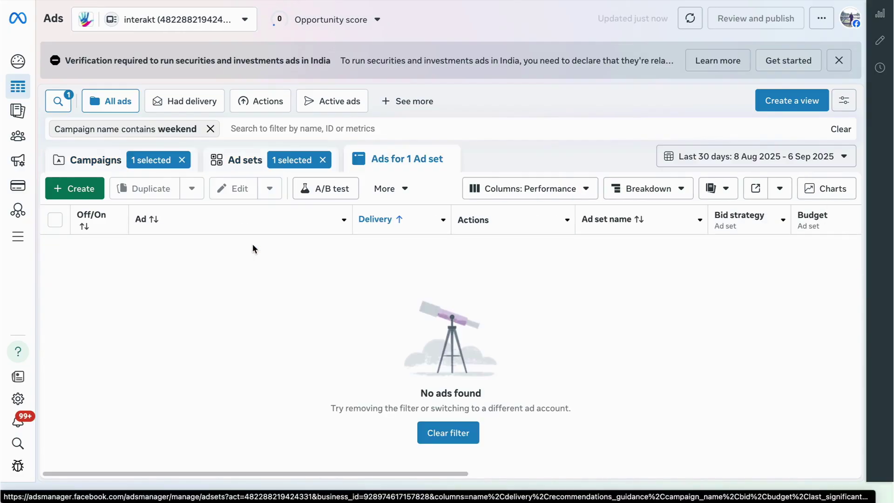
click(155, 260)
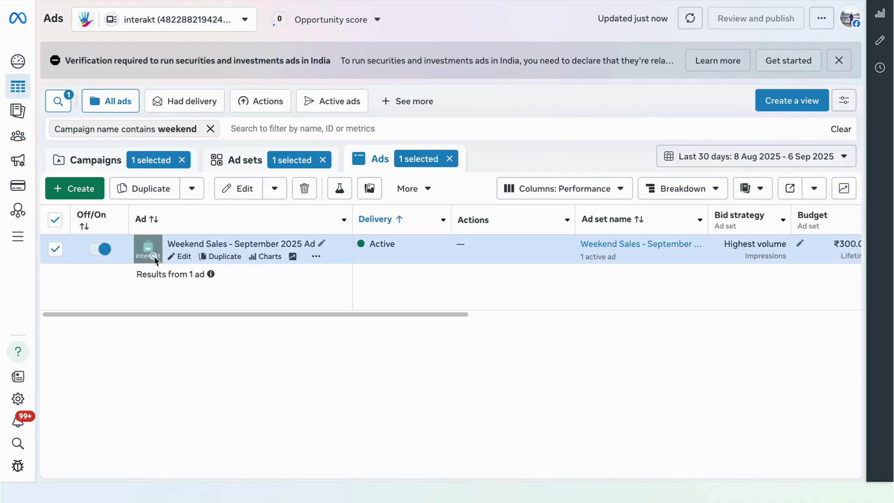
mouse_move(153, 253)
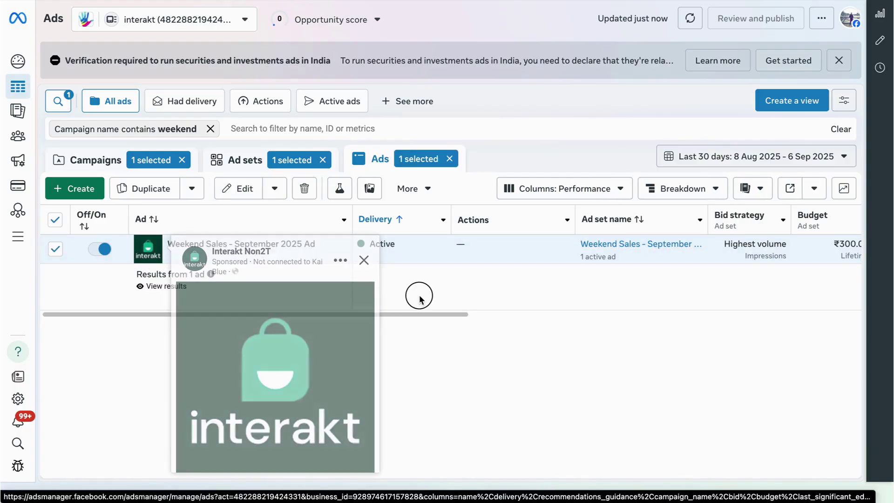